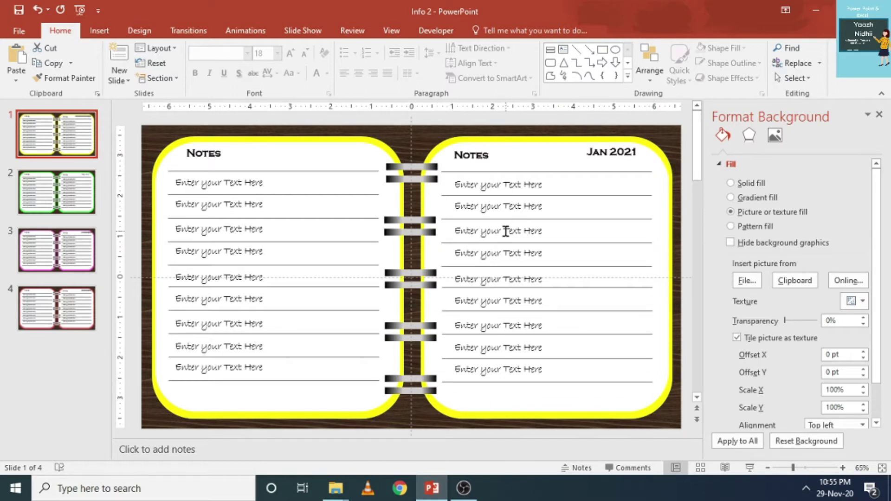
- Select the NOTES headings and JAN 2021 date boxes on the notebook pages
left_click(520, 186)
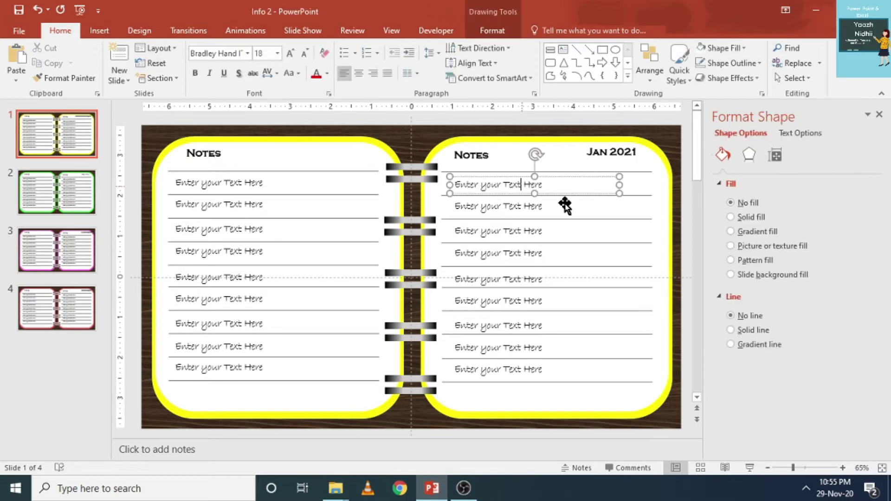
left_click(211, 155)
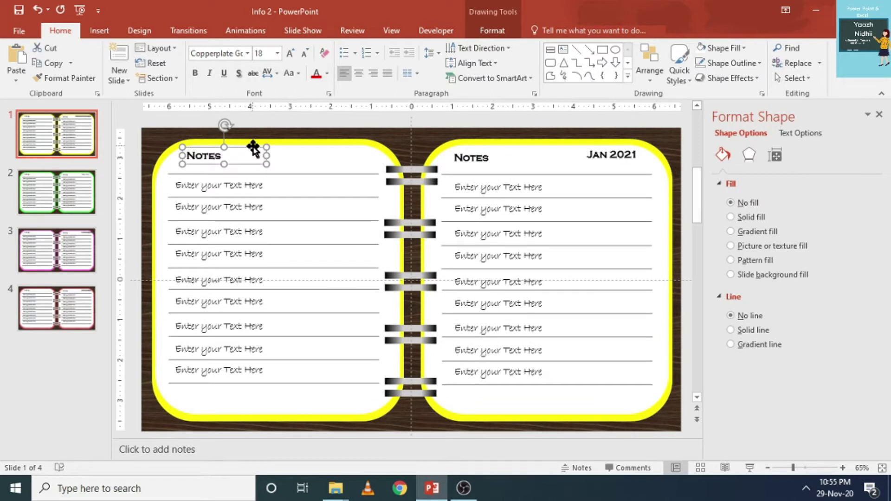
left_click(470, 162)
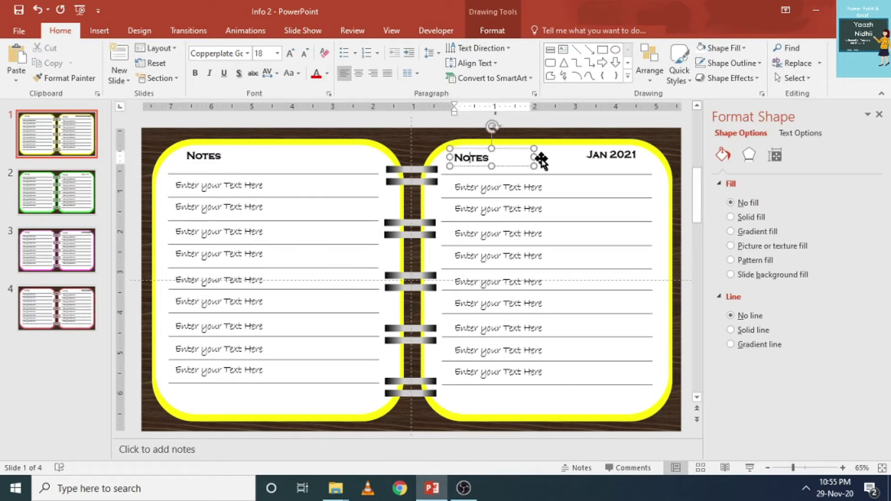
left_click(612, 155)
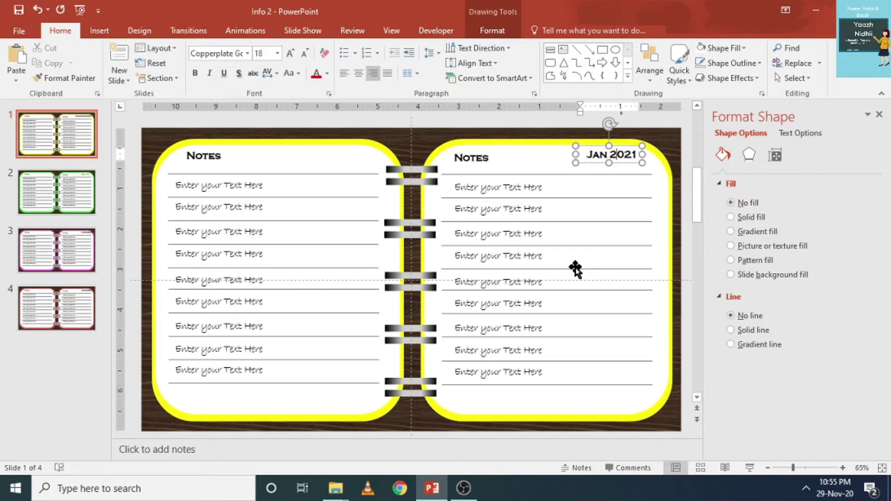
- Step through the FEB, MAR and APR 2021 notebook slides to show slide four
left_click(58, 194)
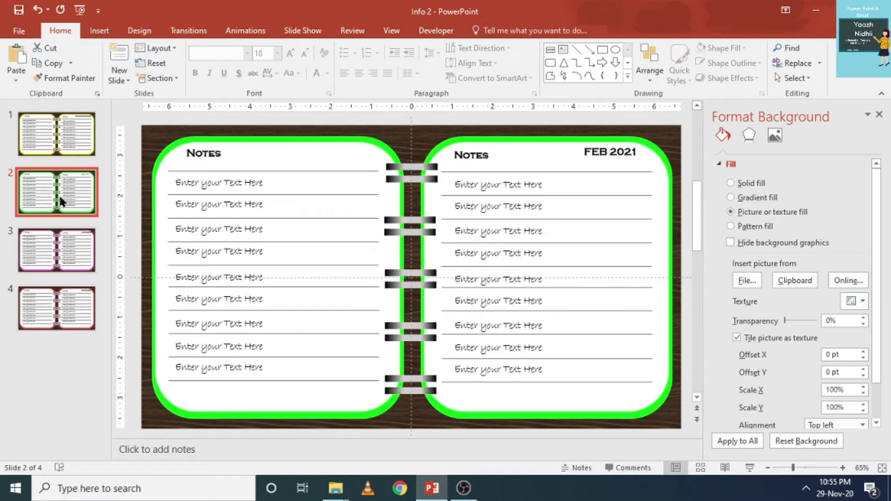
left_click(61, 261)
left_click(64, 303)
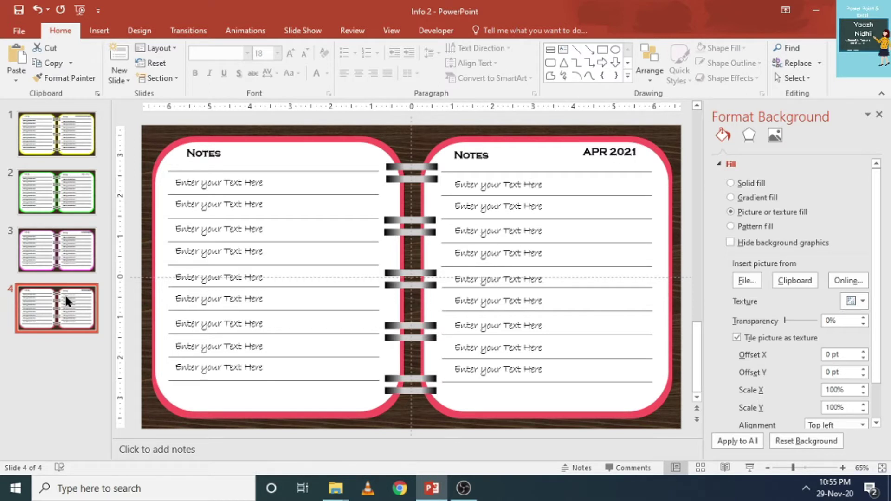
- Add a new slide after slide 4 and delete its title and text placeholders
right_click(65, 294)
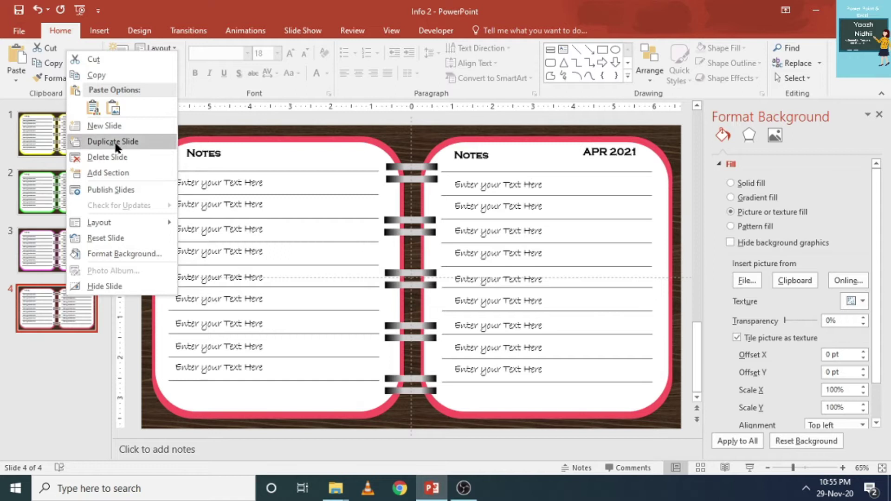
left_click(117, 125)
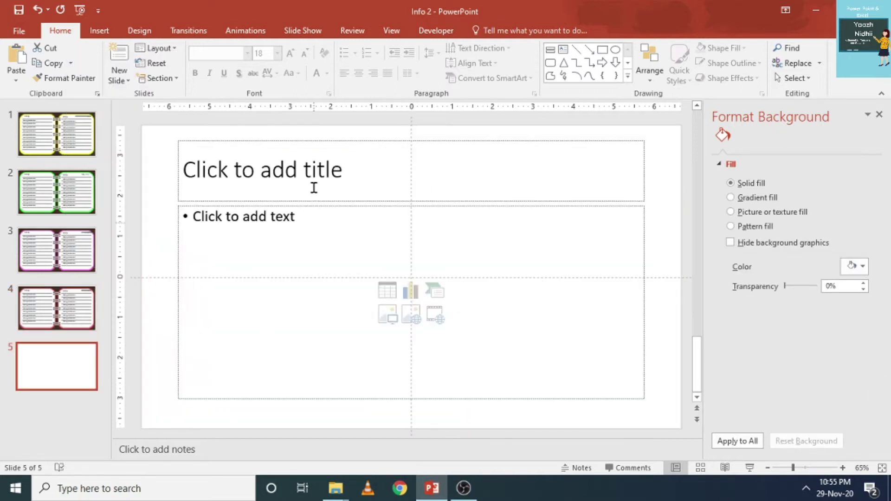
left_click(313, 147)
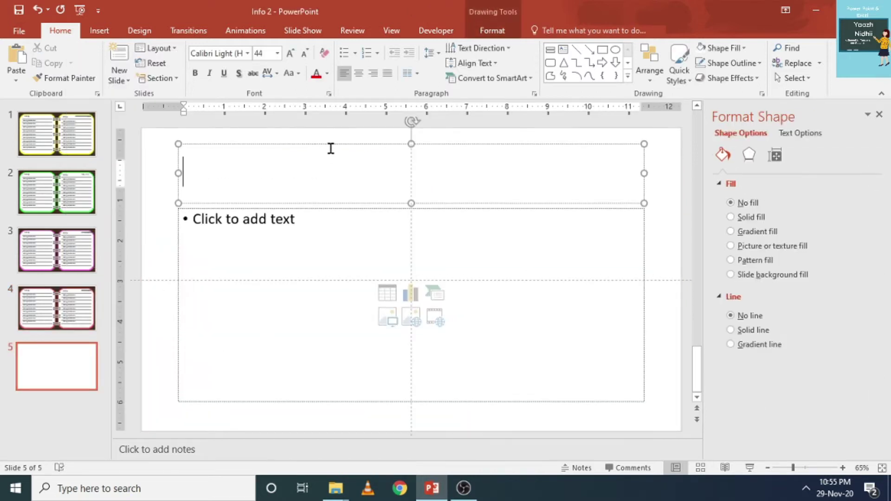
left_click(327, 147)
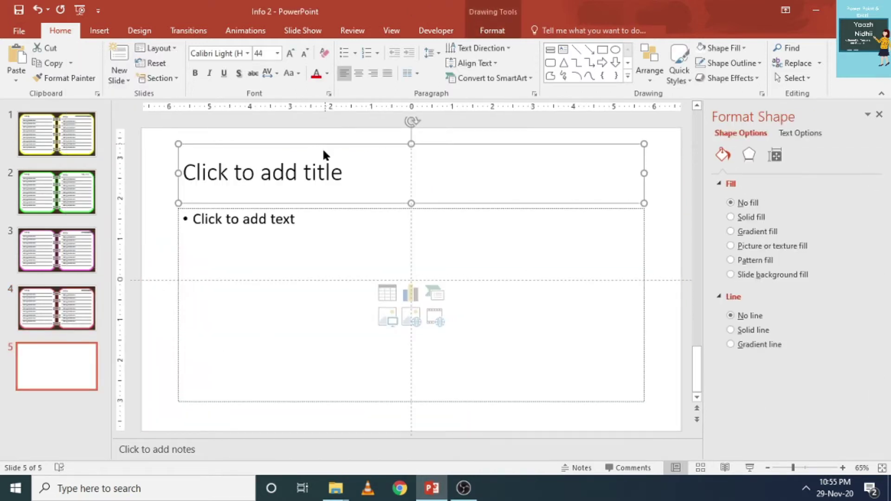
left_click(180, 231, "shift")
key("Delete")
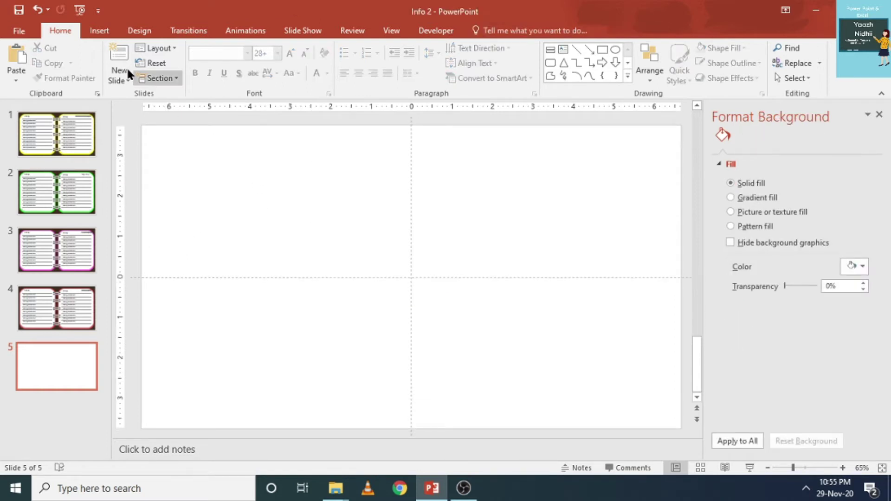
- Choose the Rounded Rectangle shape from Insert > Shapes ready to draw a page
left_click(99, 31)
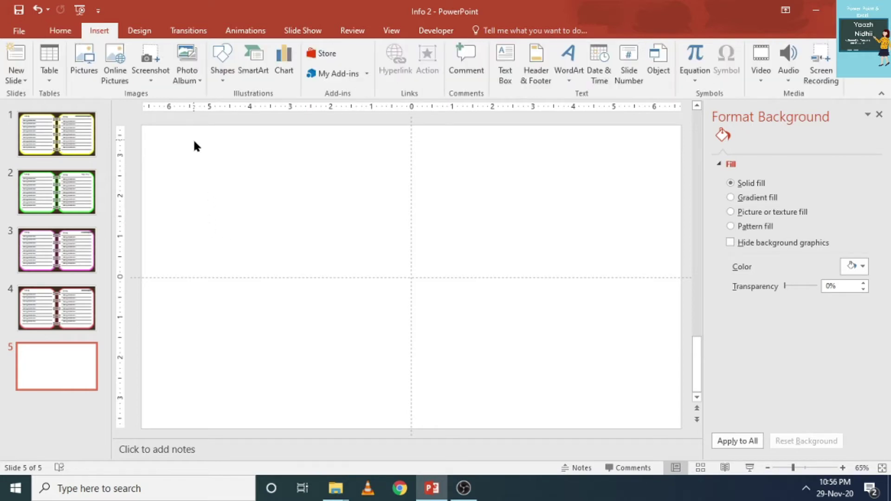
left_click(223, 83)
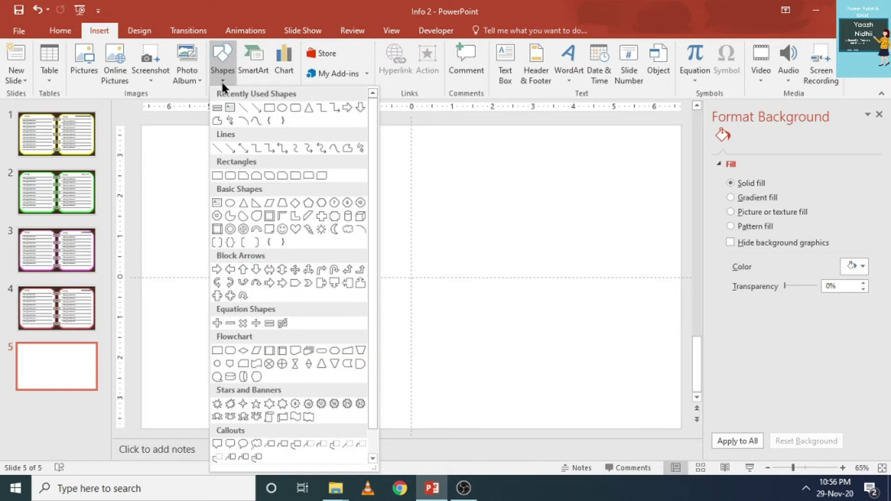
left_click(230, 176)
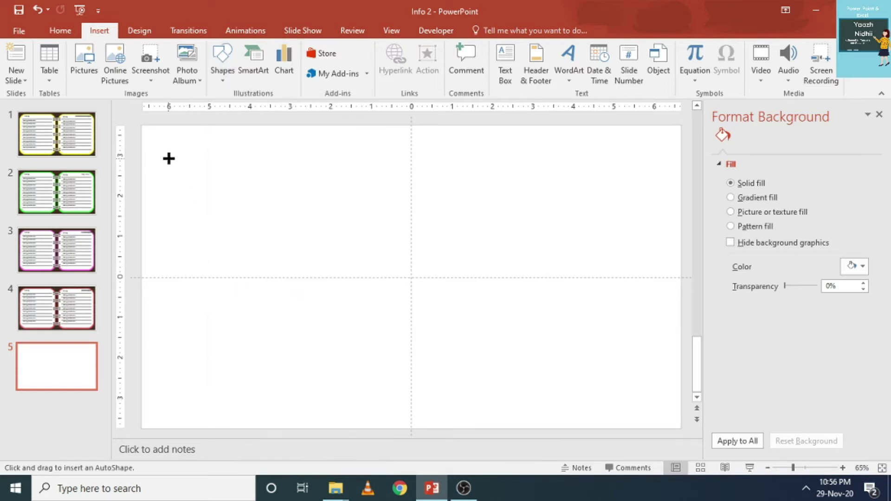
left_click(223, 75)
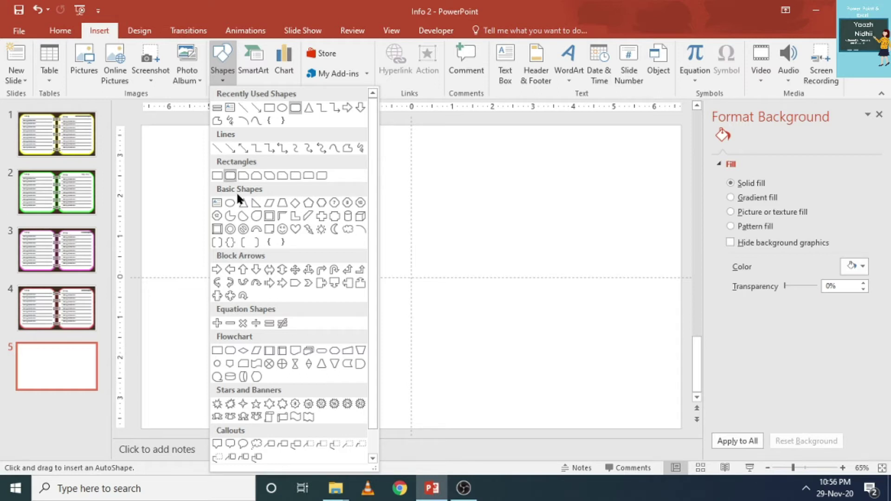
left_click(231, 172)
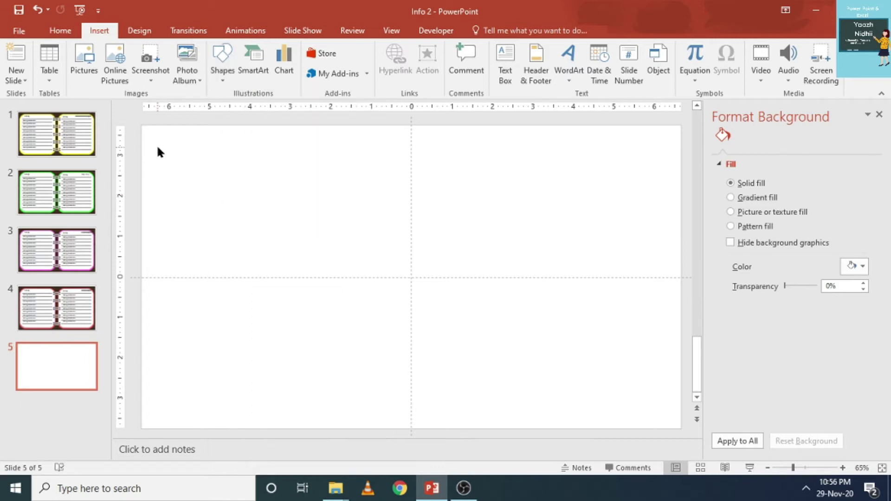
left_click(218, 63)
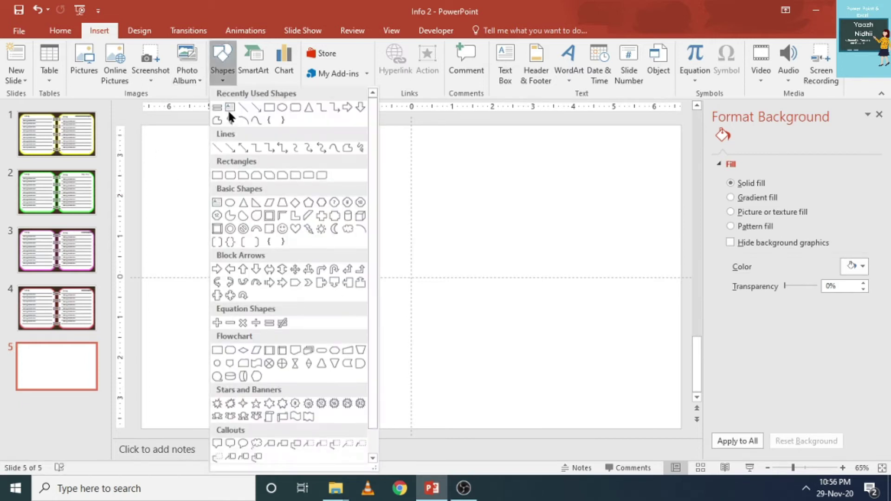
- Draw a tall rounded page on the left half with light-grey fill and no outline
left_click(232, 171)
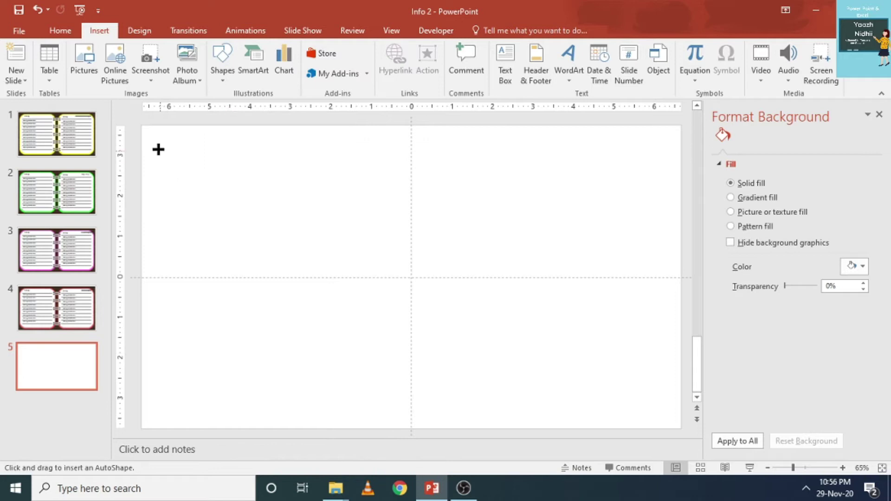
left_click_drag(180, 153, 392, 411)
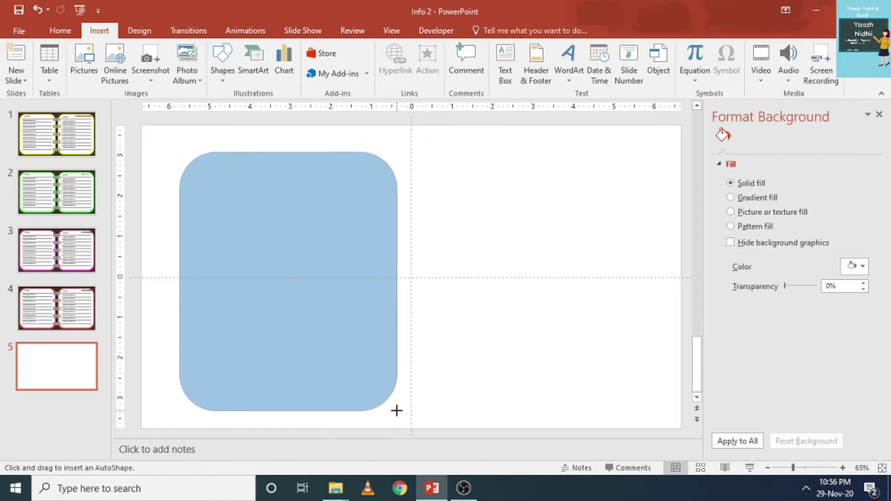
left_click_drag(392, 411, 401, 413)
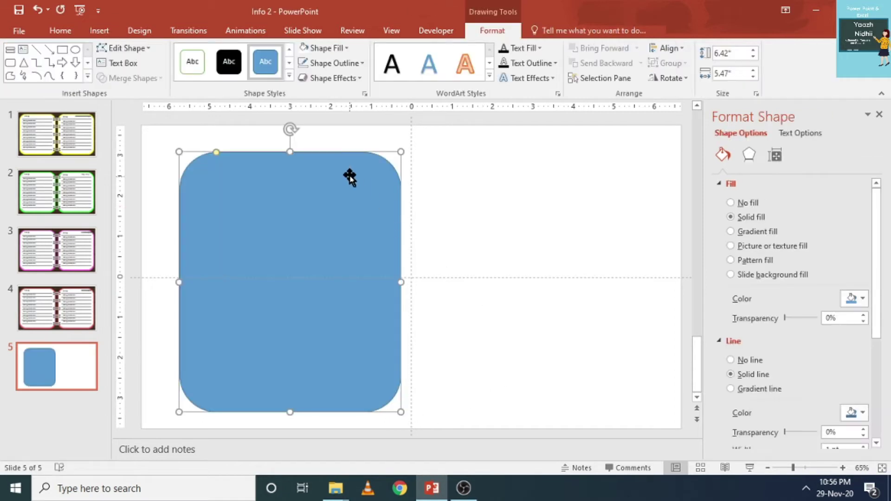
left_click(340, 48)
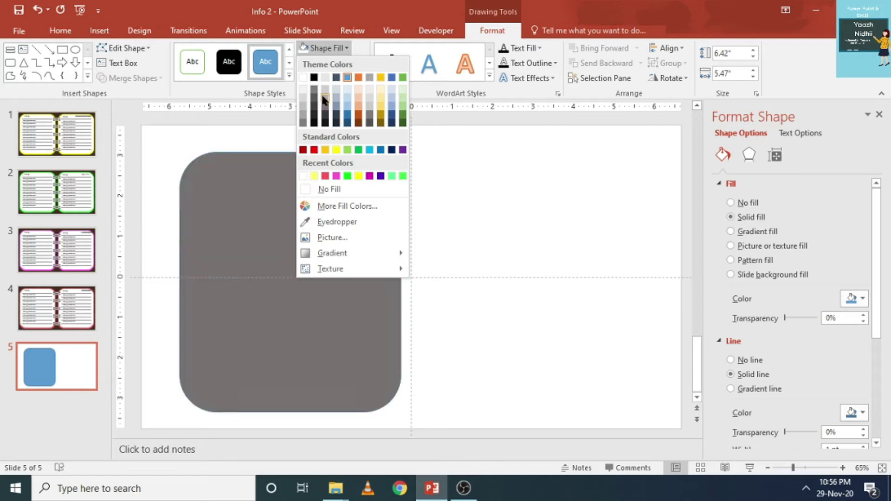
left_click(324, 74)
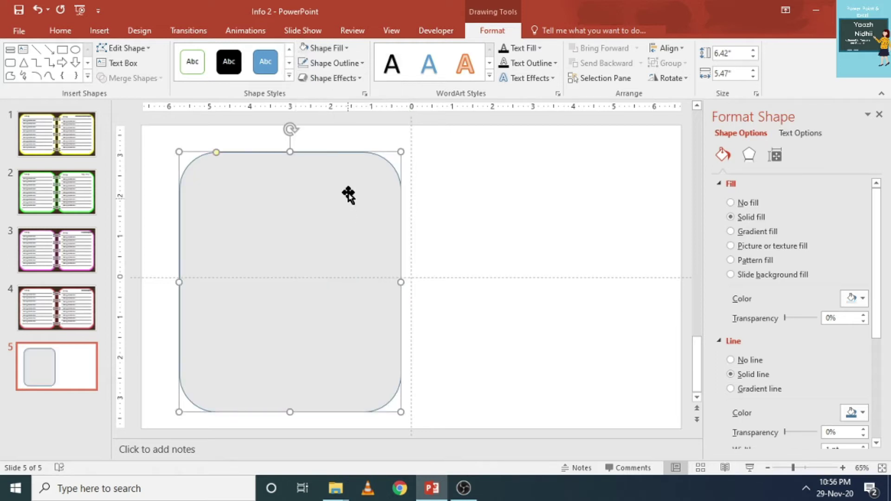
left_click(356, 63)
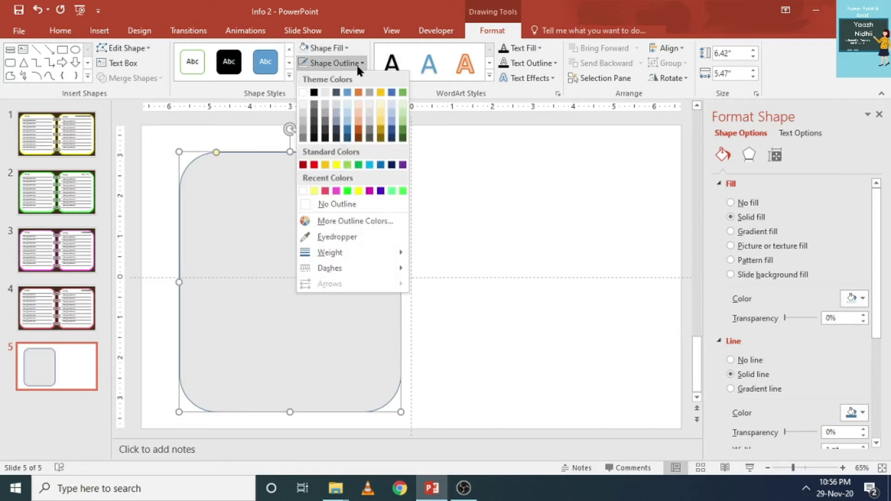
left_click(335, 204)
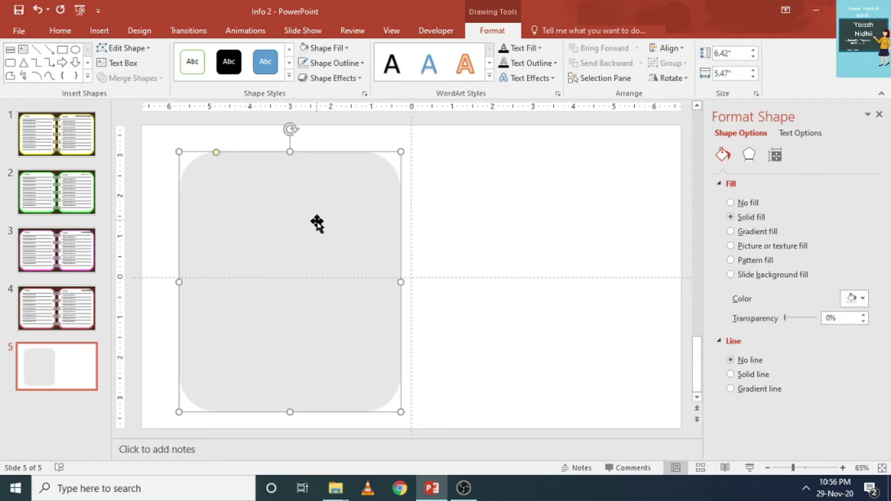
mouse_move(314, 223)
left_mouse_down()
mouse_move(313, 209)
mouse_move(311, 221)
left_mouse_up()
- Duplicate the grey page onto the right half beside the first, then deselect
left_click_drag(352, 252, 607, 252, "ctrl")
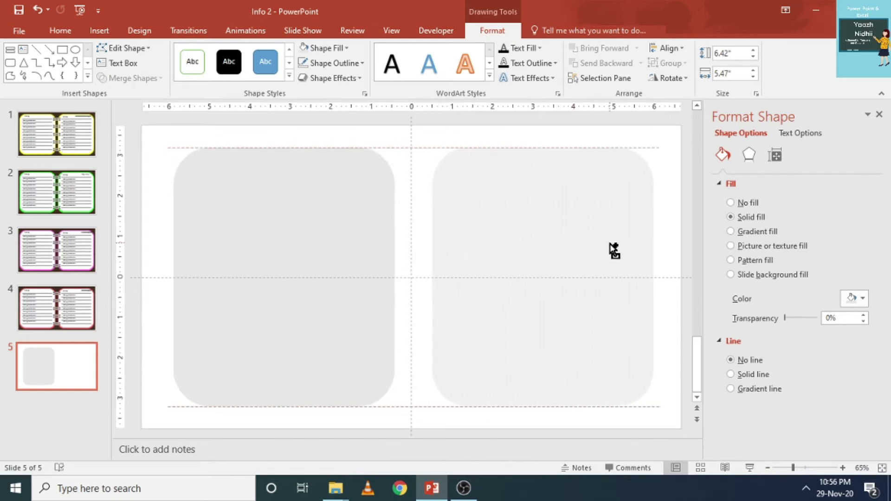
left_click_drag(607, 252, 599, 249, "ctrl")
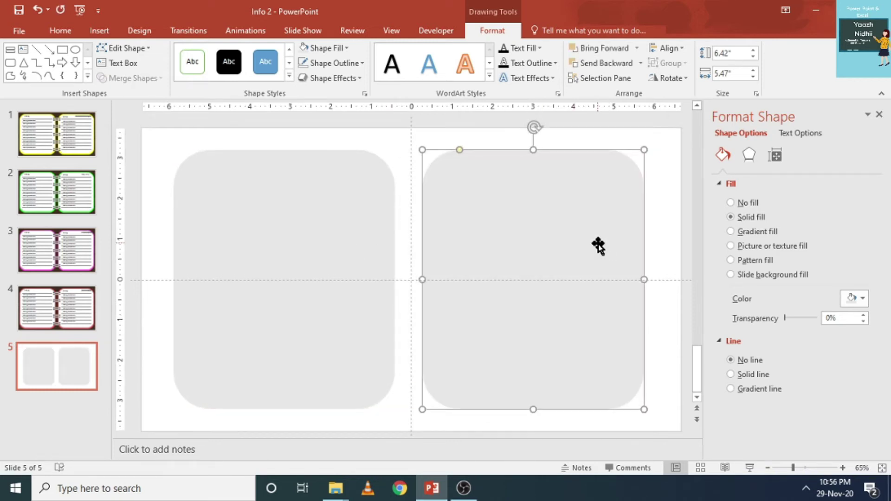
left_click(351, 345)
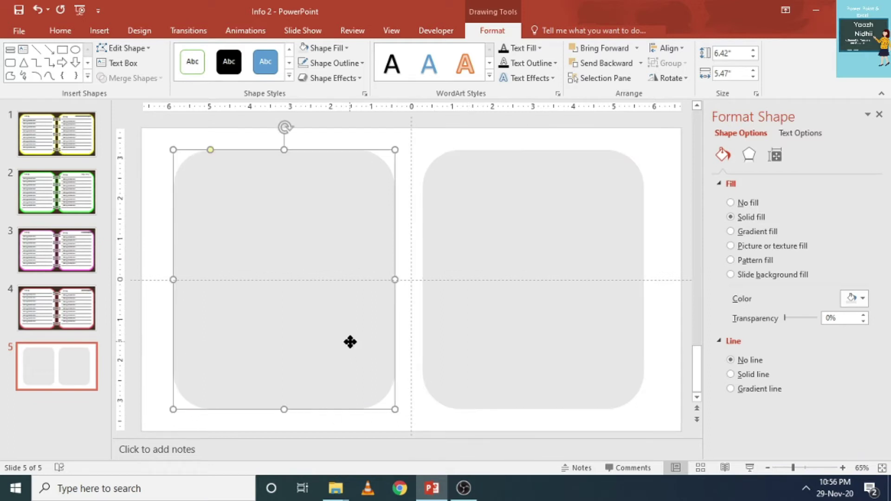
left_click(151, 329)
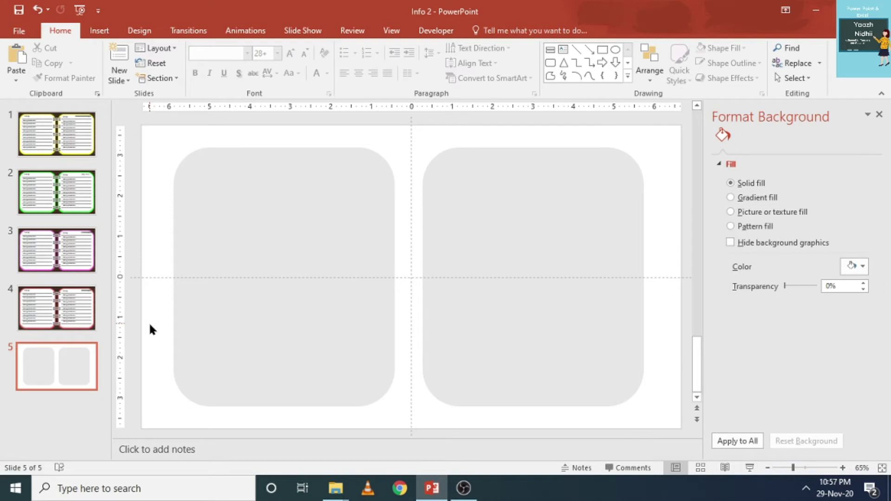
- Set the slide background to a texture fill using the Medium wood texture
right_click(150, 328)
left_click(226, 432)
left_click(731, 212)
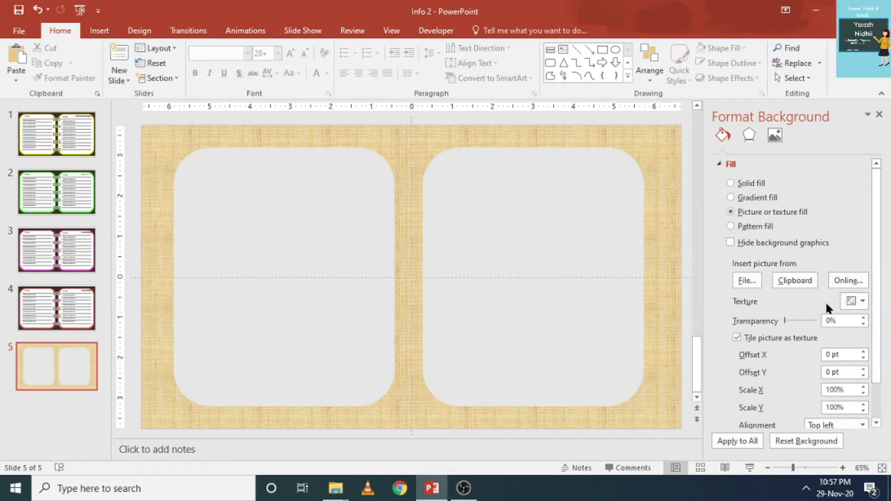
left_click(854, 301)
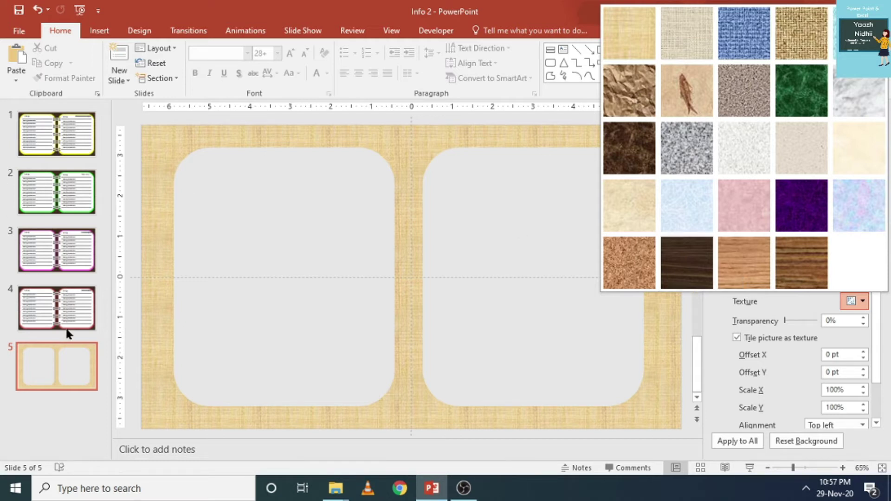
left_click(797, 257)
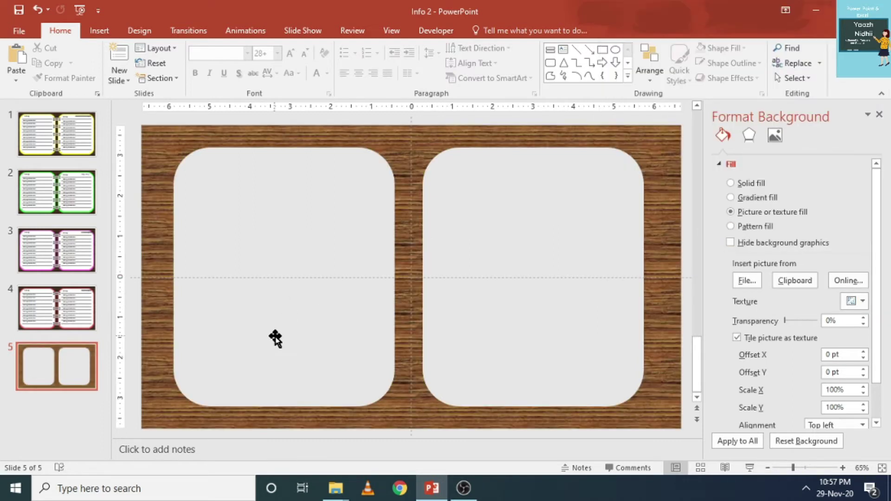
- Enlarge the left page toward the top-left and delete the right page
mouse_move(257, 314)
left_mouse_down()
mouse_move(230, 290)
mouse_move(234, 302)
left_mouse_up()
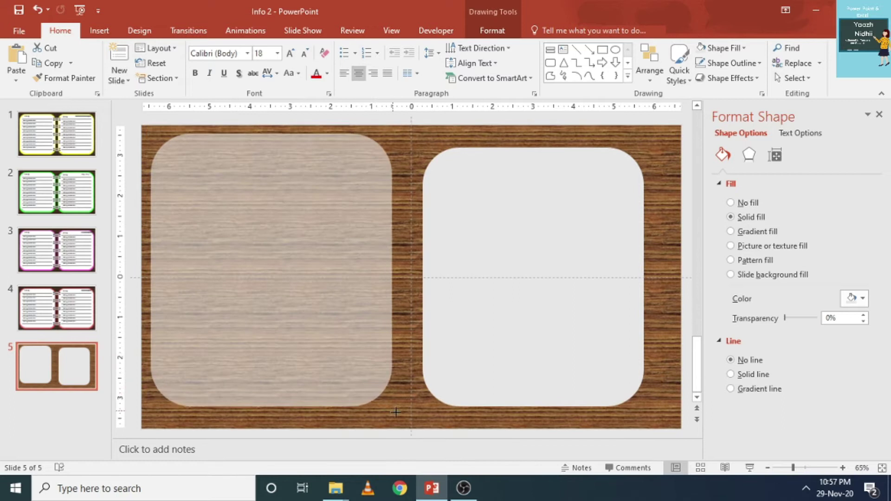
left_click_drag(394, 413, 403, 415)
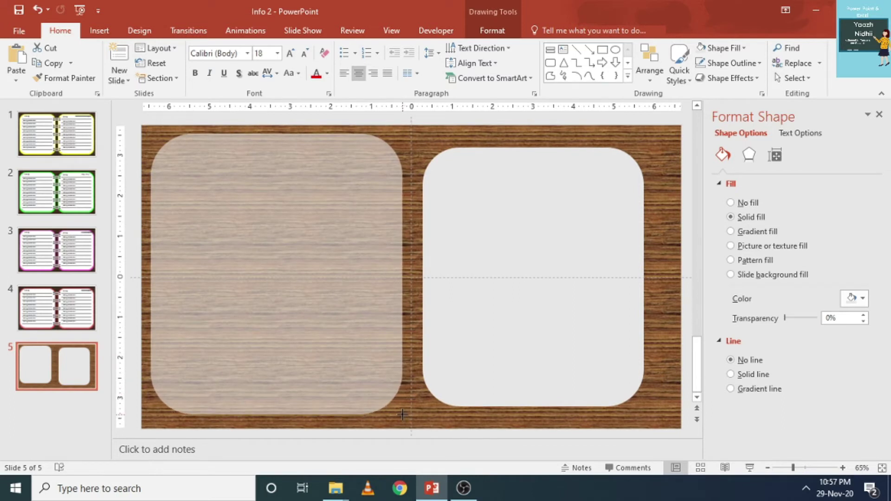
left_click_drag(548, 363, 542, 348)
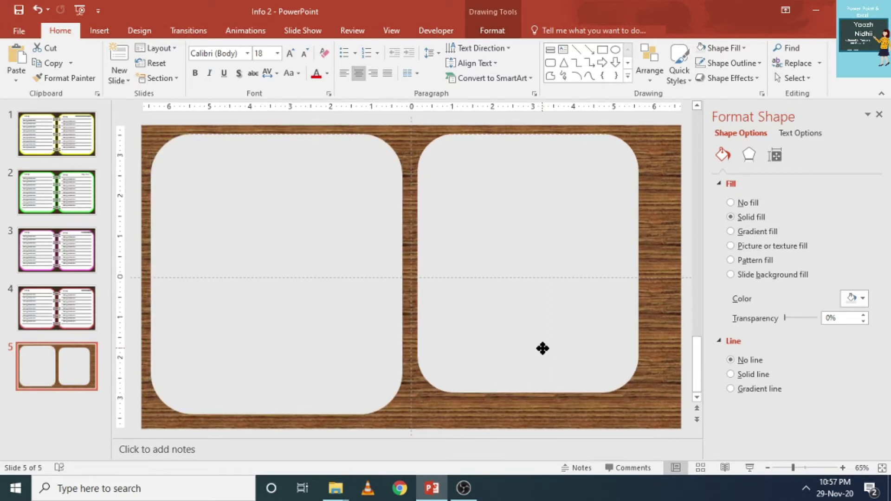
left_click_drag(639, 396, 674, 418)
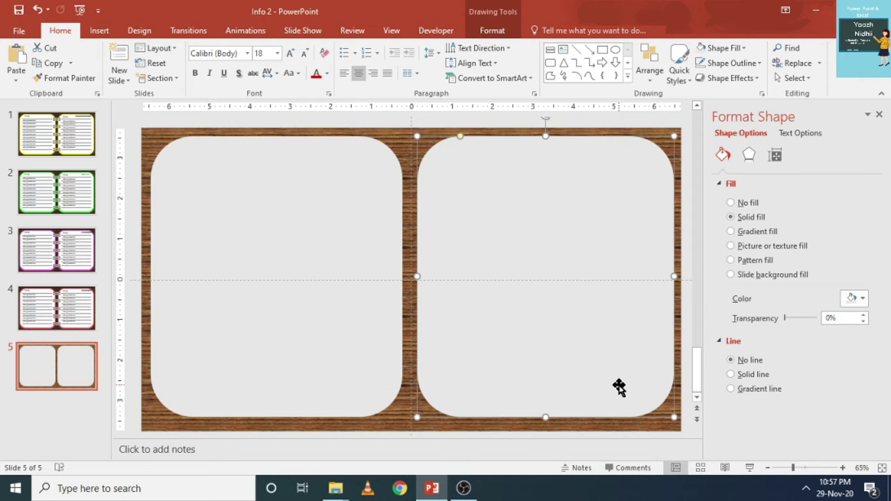
key("Delete")
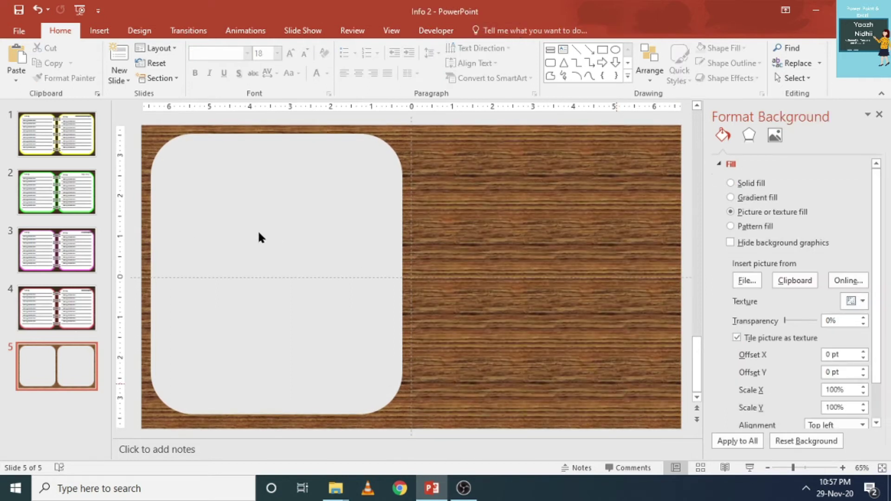
left_click(263, 232)
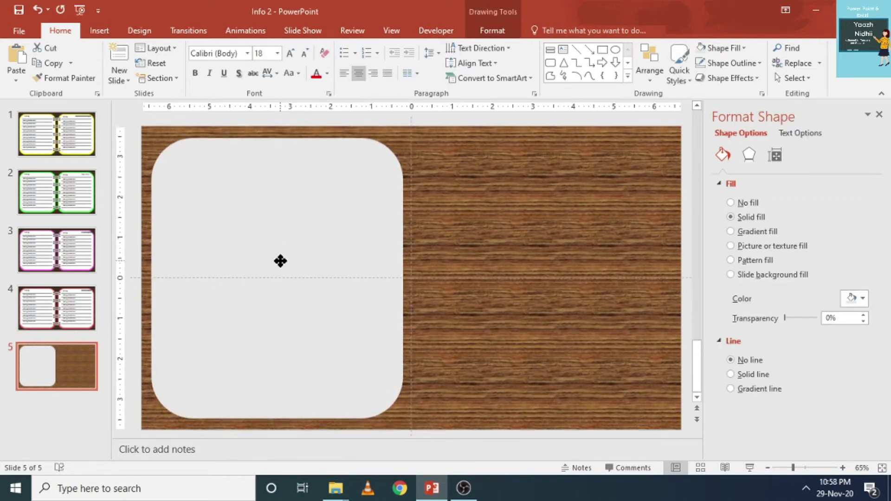
left_click_drag(279, 261, 279, 262)
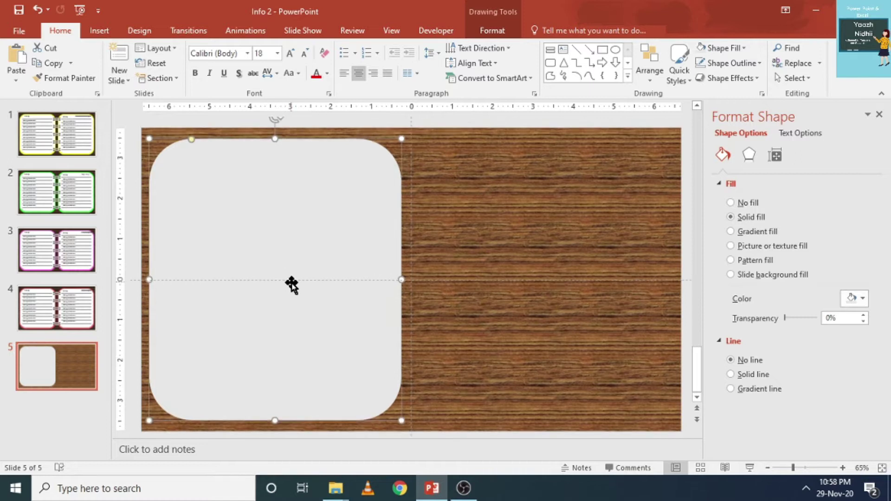
- Fill the page yellow and Ctrl-drag copies onto the right half and beside the left page
left_click(741, 47)
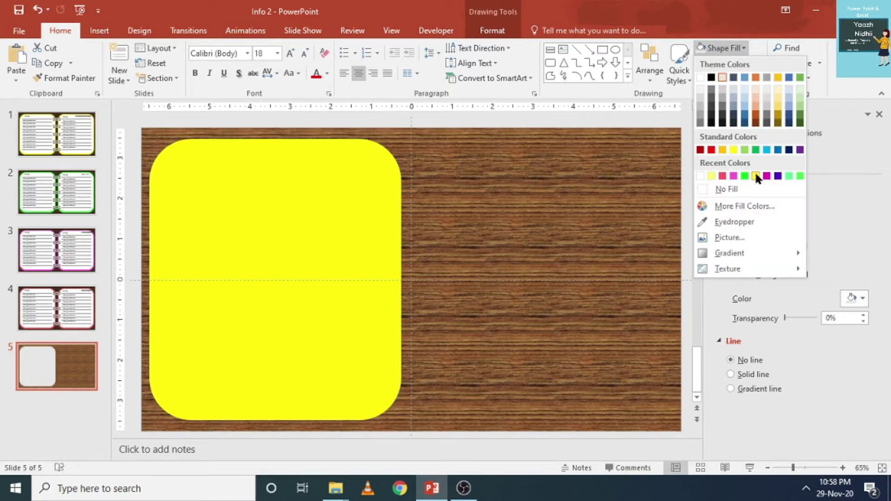
left_click(755, 174)
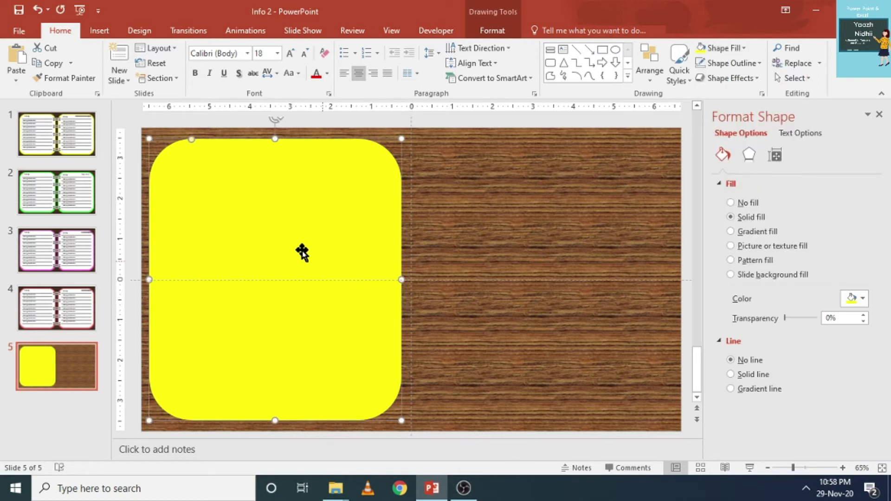
left_click_drag(269, 211, 530, 211)
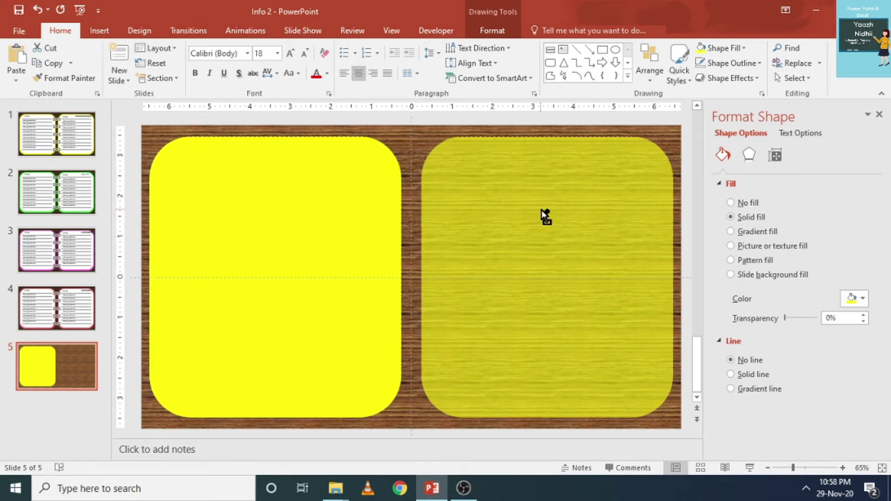
left_click_drag(530, 211, 543, 210)
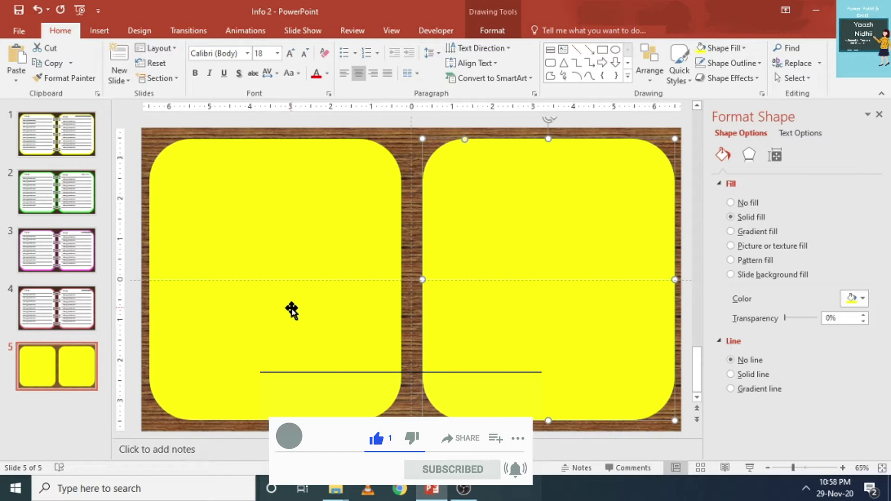
left_click(291, 241)
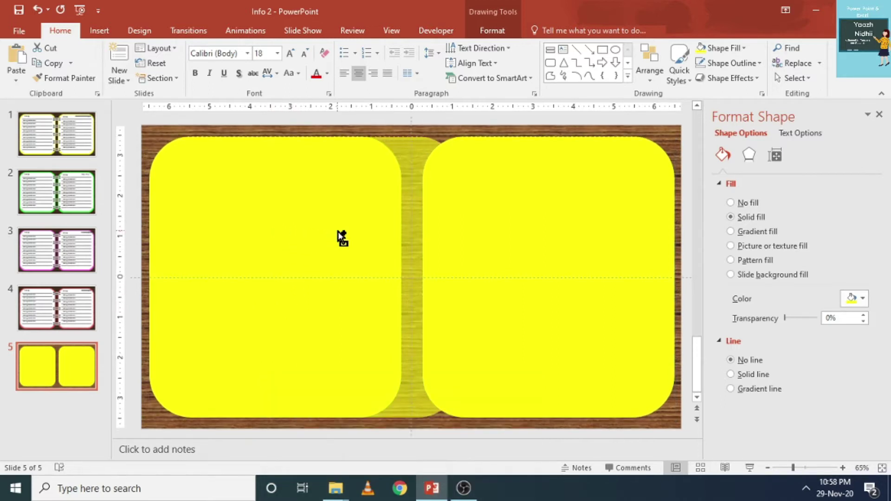
left_click_drag(284, 241, 344, 242)
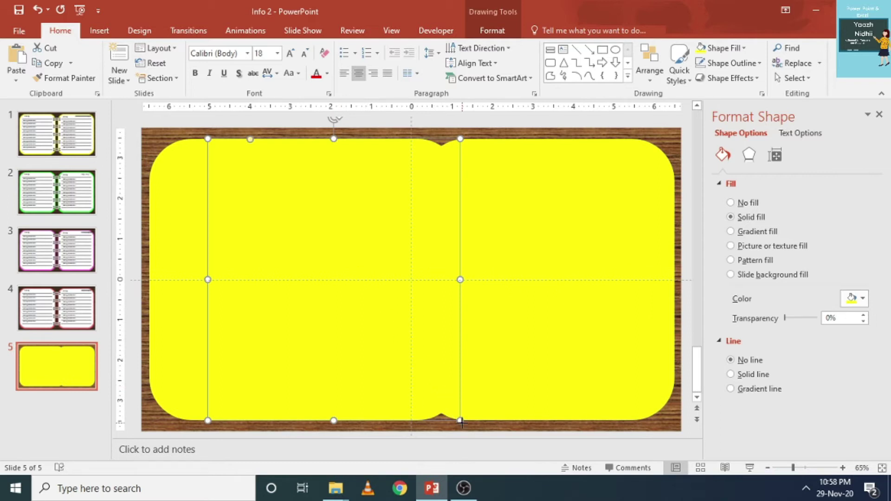
- Shrink the copy, fill it pale cream and fit it inside the left yellow page
left_click_drag(460, 421, 412, 396)
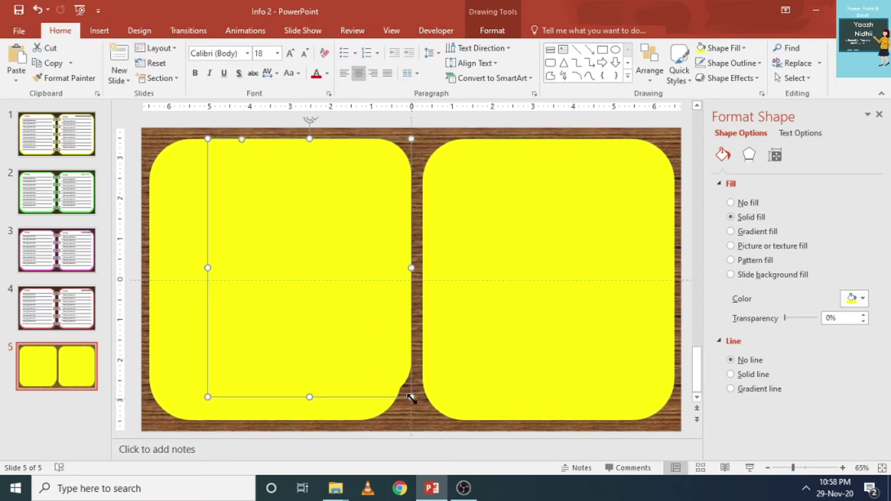
left_click(743, 48)
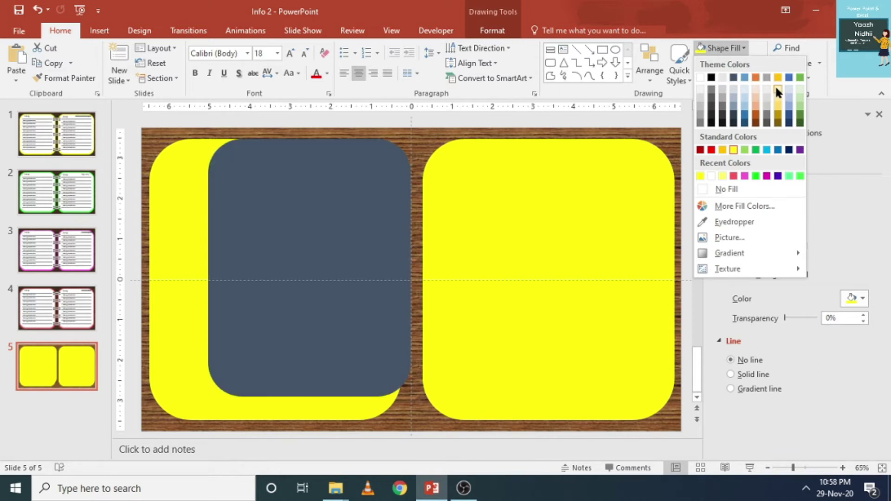
left_click(777, 89)
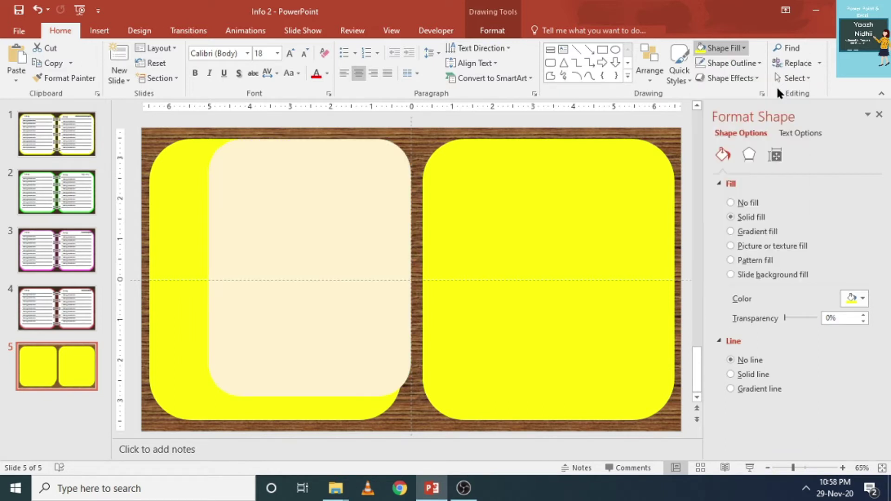
left_click_drag(312, 244, 265, 248)
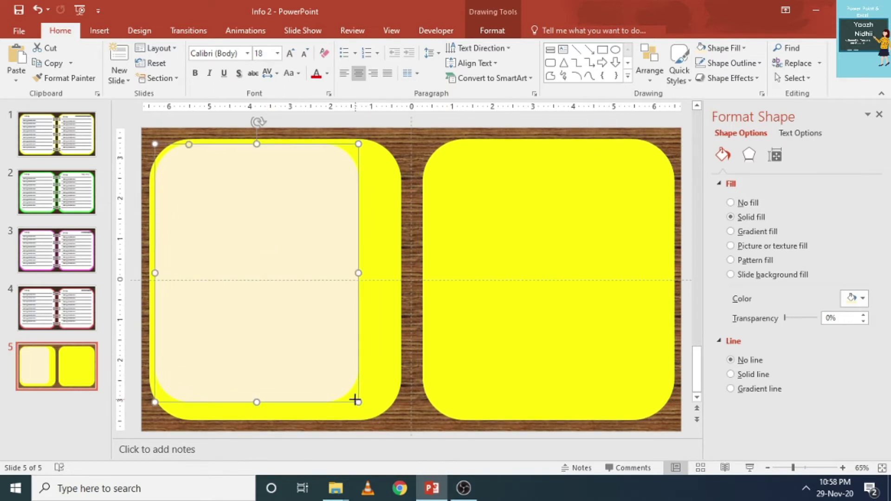
left_click_drag(357, 401, 394, 412)
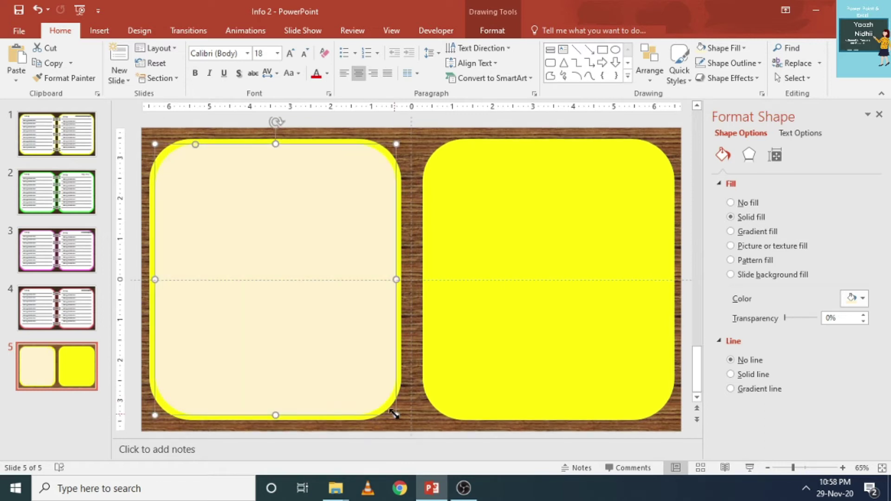
left_click_drag(350, 375, 350, 371)
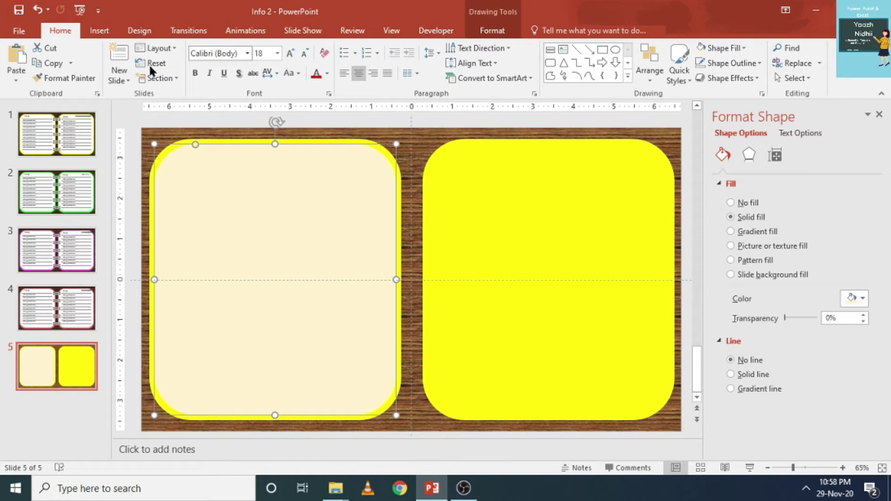
- Draw a horizontal straight line across the cream left page
left_click(99, 31)
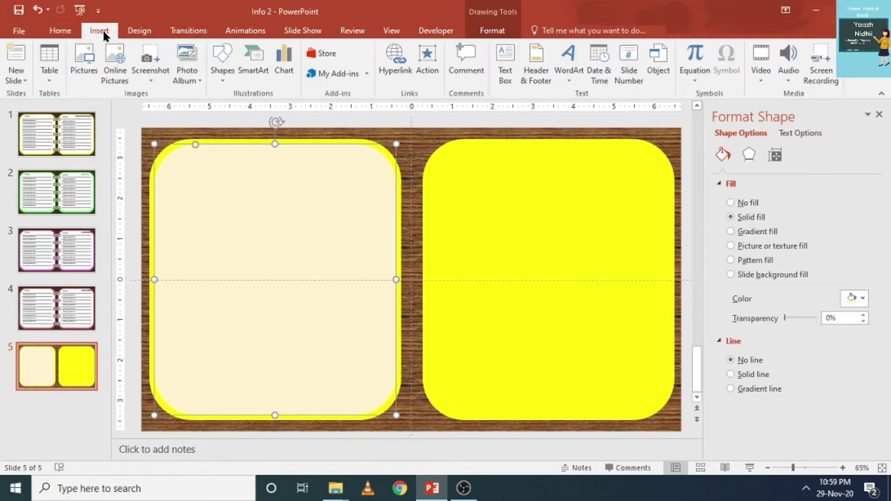
left_click(217, 77)
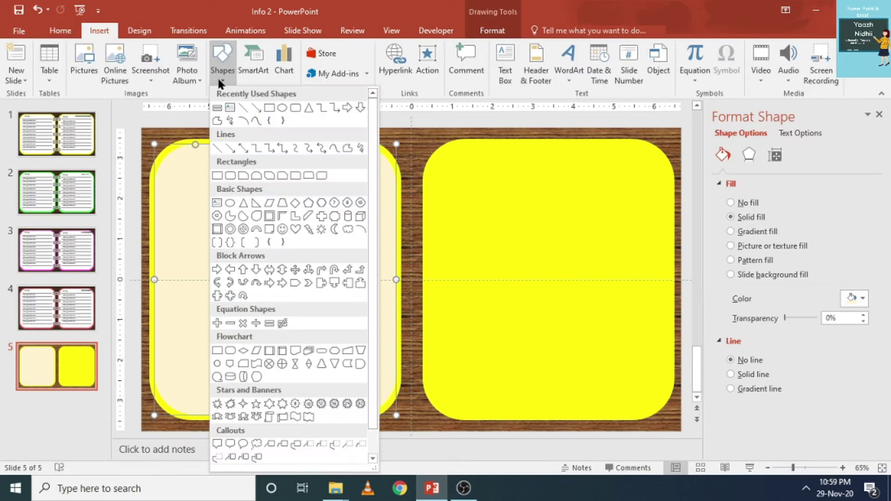
left_click(219, 147)
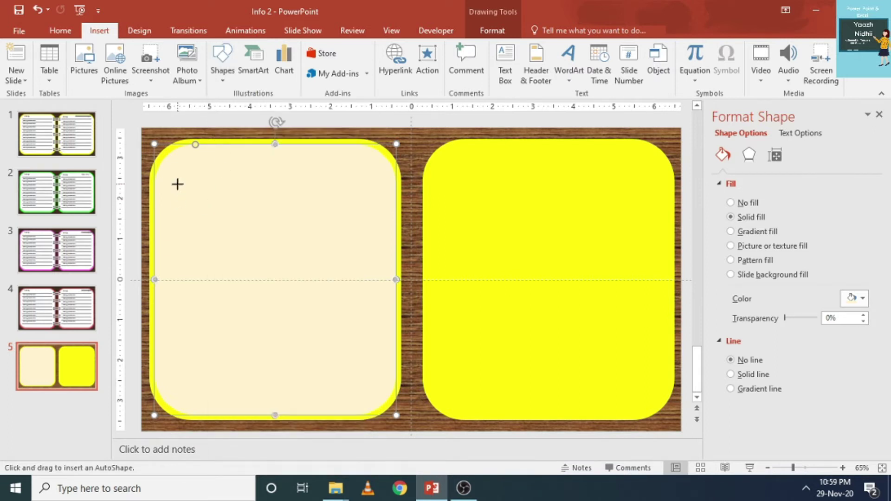
left_click(178, 184)
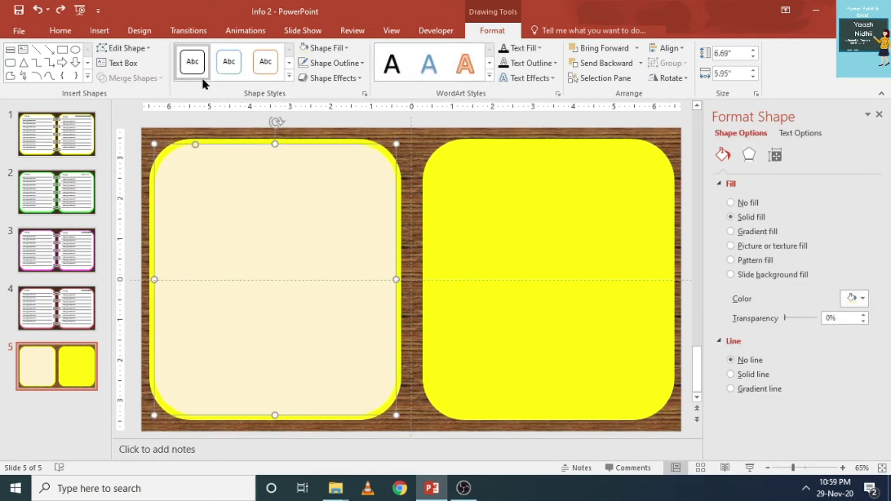
left_click(100, 32)
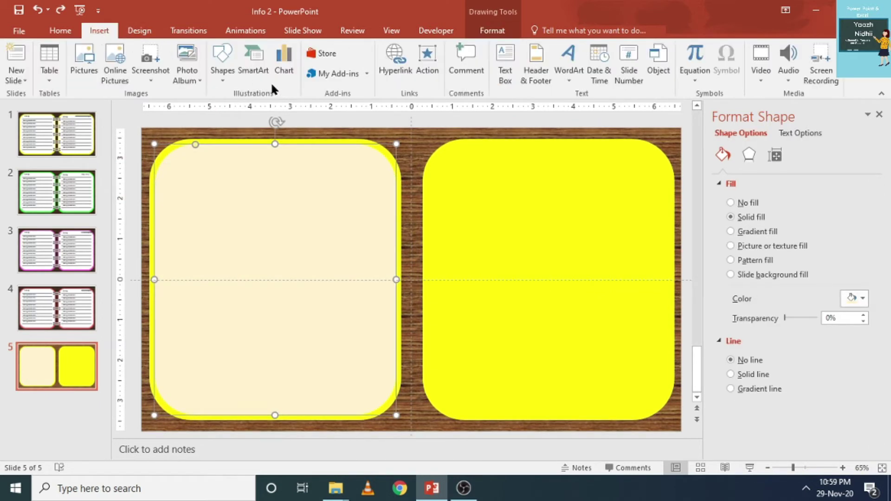
left_click(221, 70)
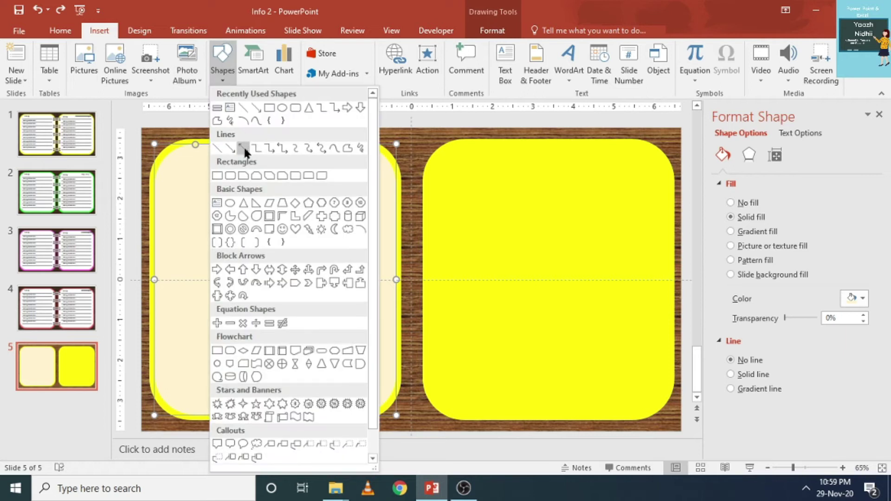
left_click(220, 152)
left_click_drag(178, 205, 267, 207)
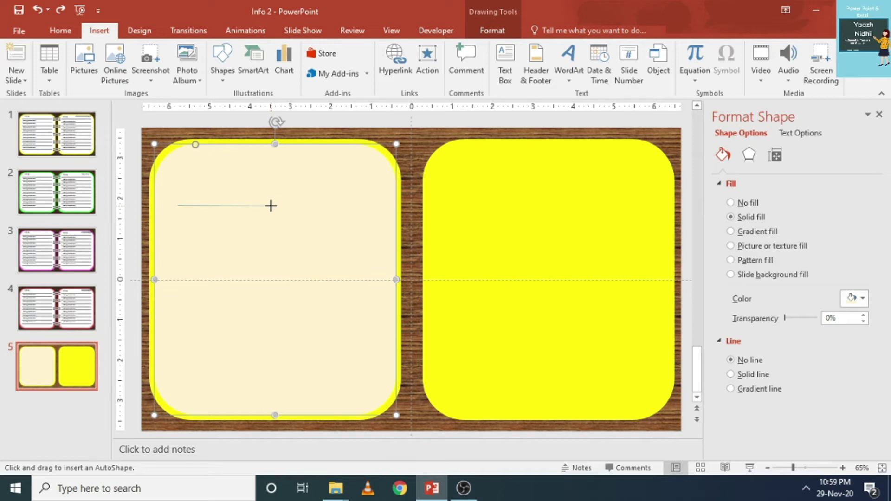
left_click_drag(272, 206, 339, 207)
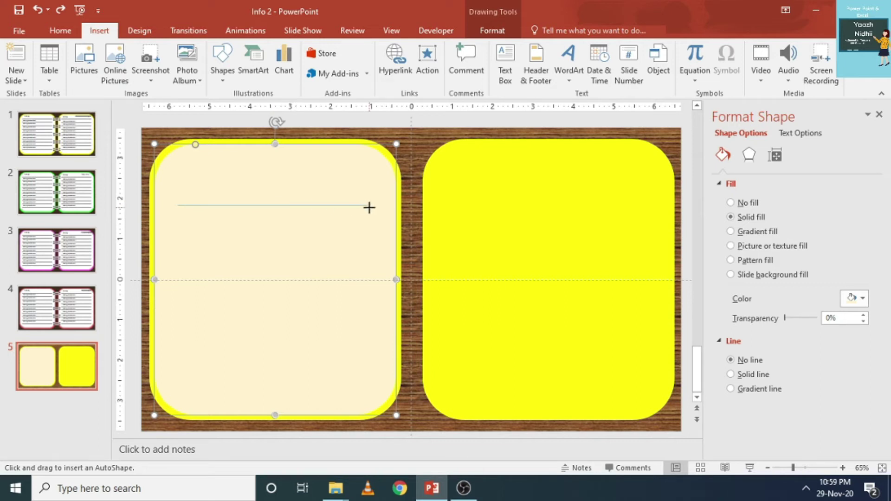
left_click_drag(374, 207, 374, 206)
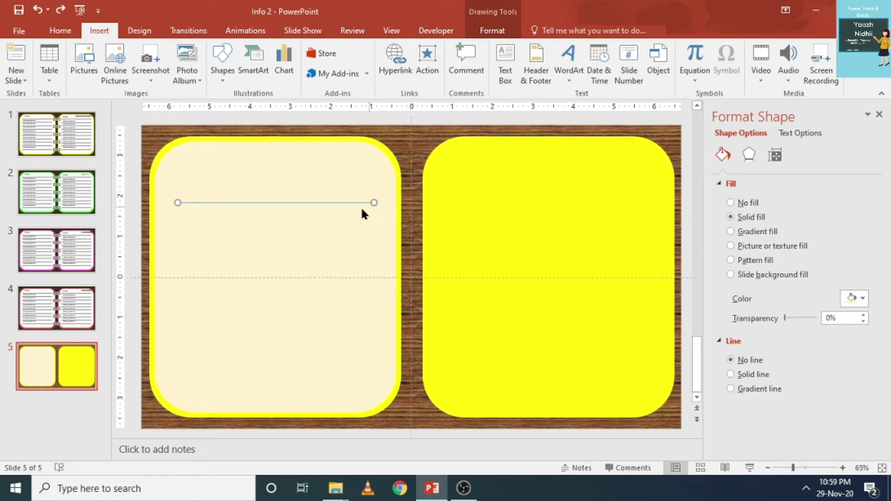
- Stretch the line to the page edges, make it solid black and Ctrl-drag copies down the page
left_click_drag(275, 203, 264, 181)
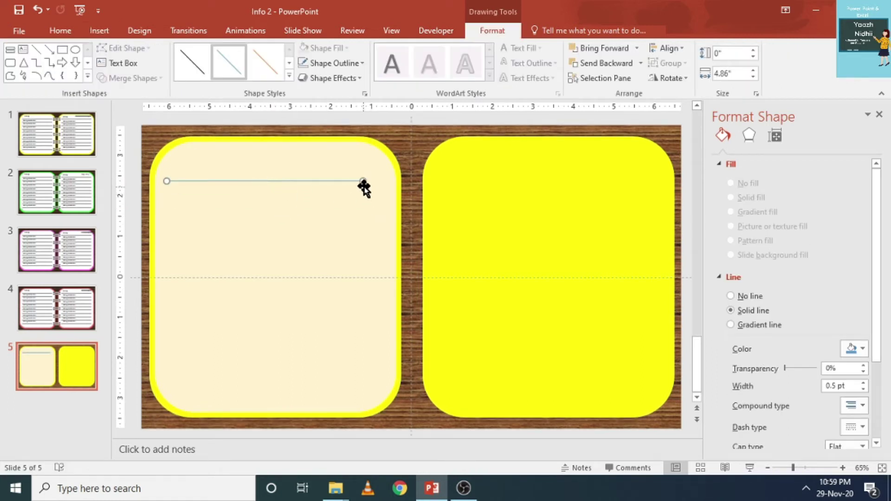
left_click_drag(363, 181, 374, 182)
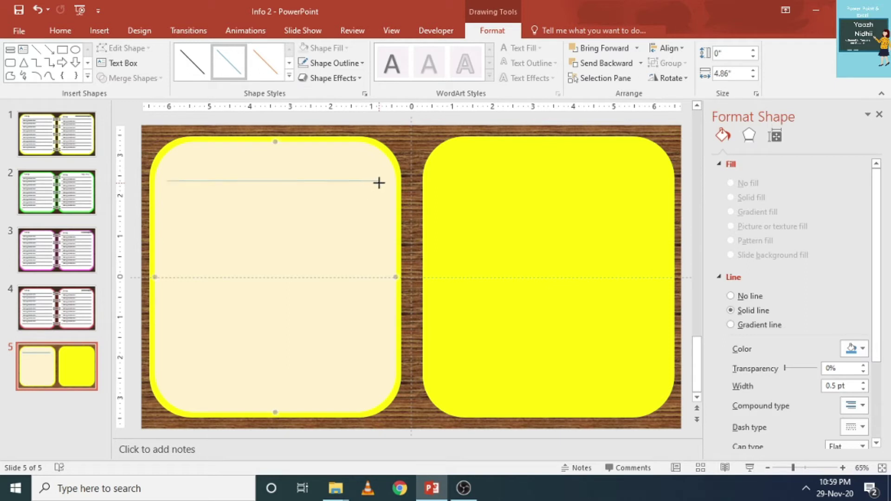
left_click_drag(373, 183, 372, 181)
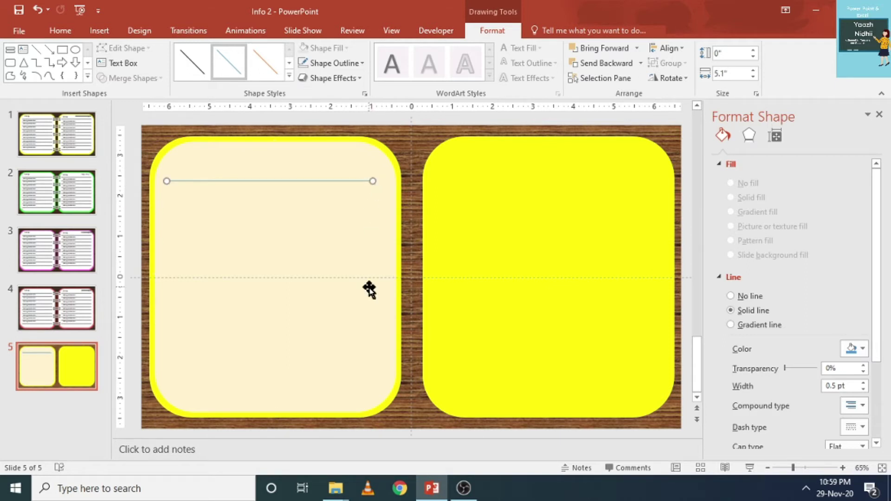
left_click(194, 69)
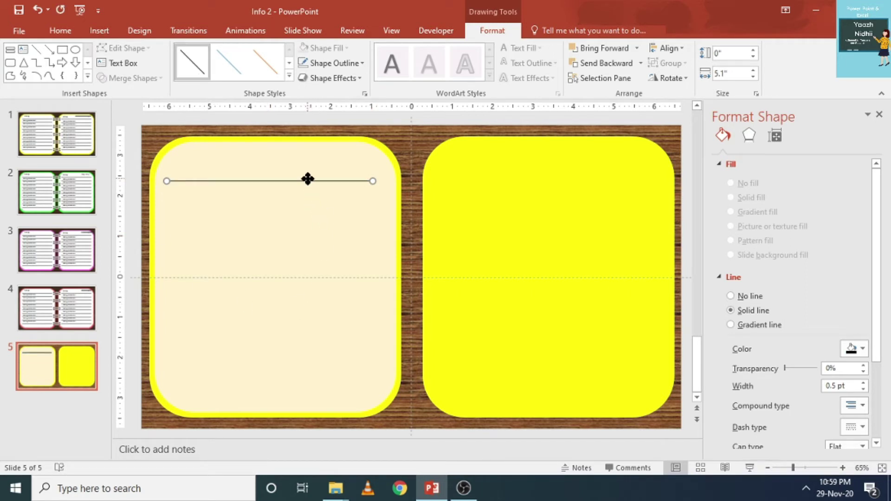
left_click_drag(308, 183, 308, 179)
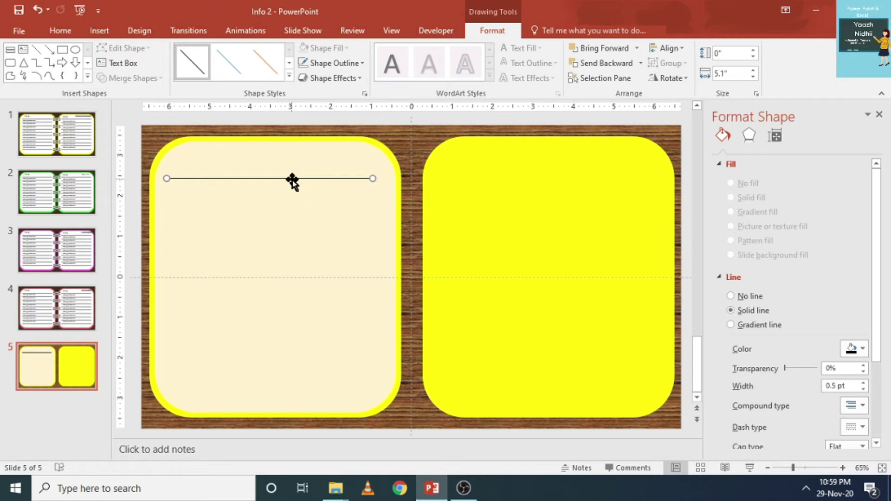
left_click_drag(291, 181, 293, 204, "ctrl")
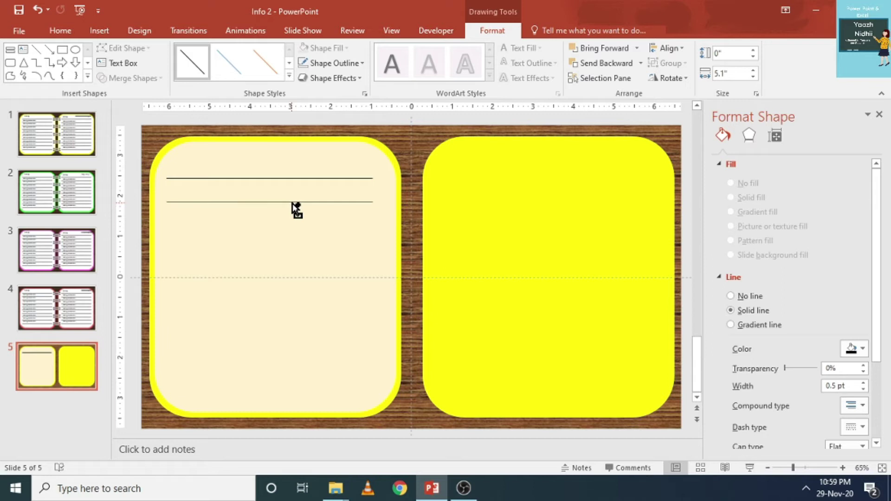
mouse_move(293, 204)
left_mouse_down("ctrl")
mouse_move(285, 335)
mouse_move(305, 386)
left_mouse_up("ctrl")
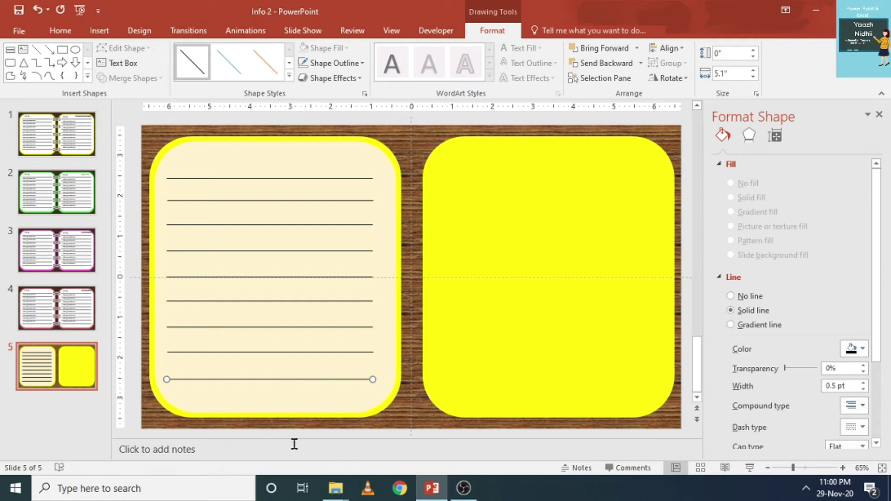
- Select all ruled lines, Distribute Vertically, and shift the block slightly right
left_click(327, 437)
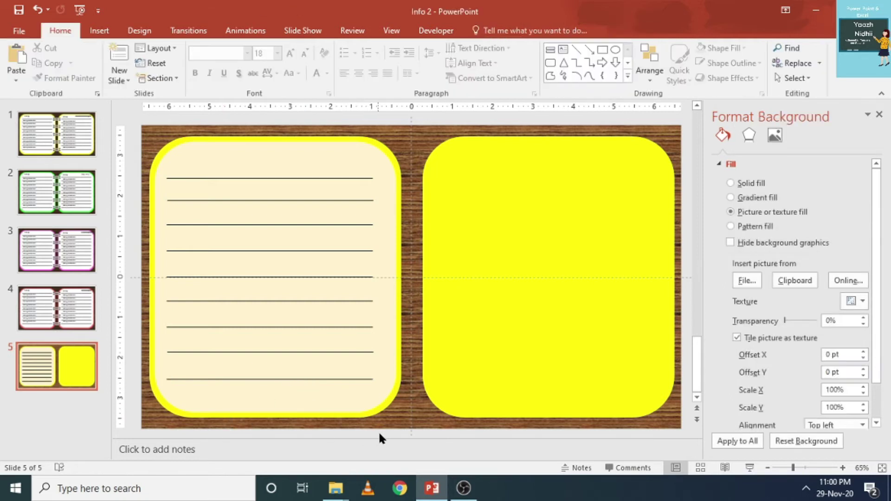
left_click_drag(380, 432, 152, 244)
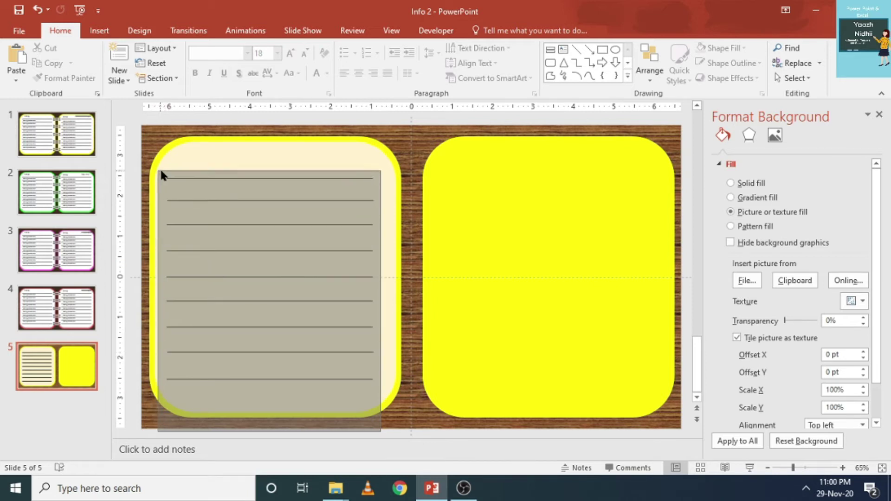
left_click_drag(152, 250, 161, 159)
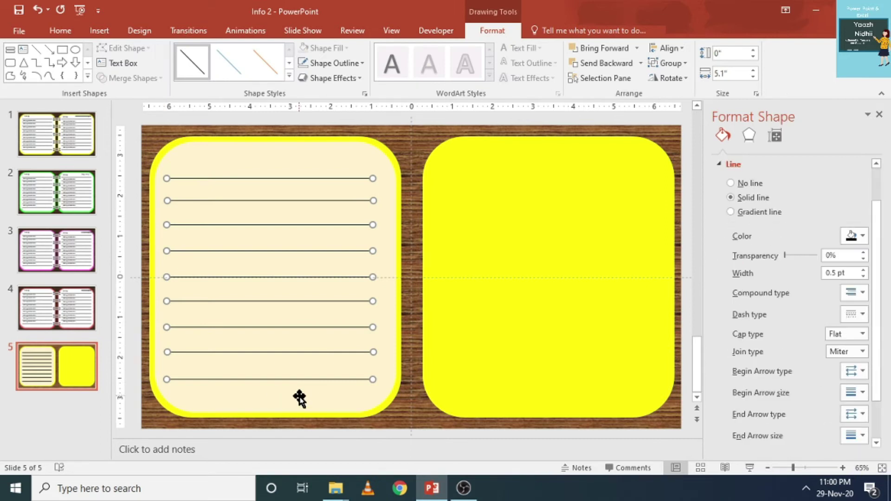
left_click(685, 45)
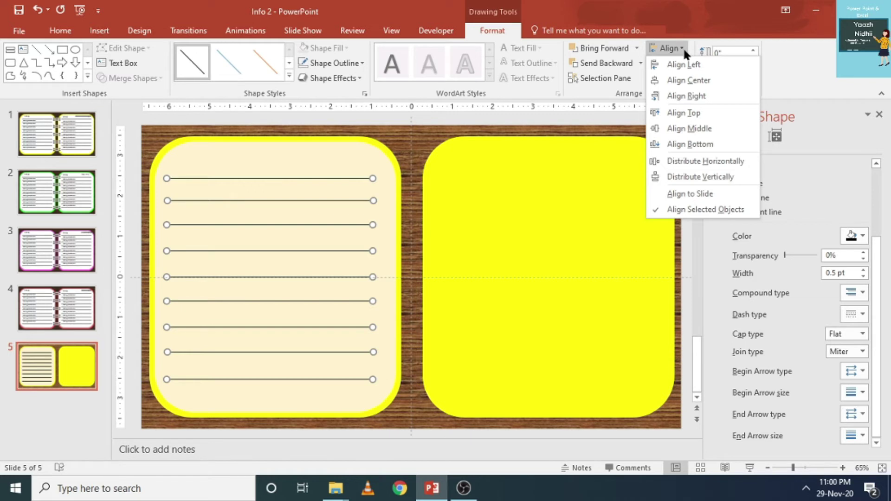
left_click(701, 177)
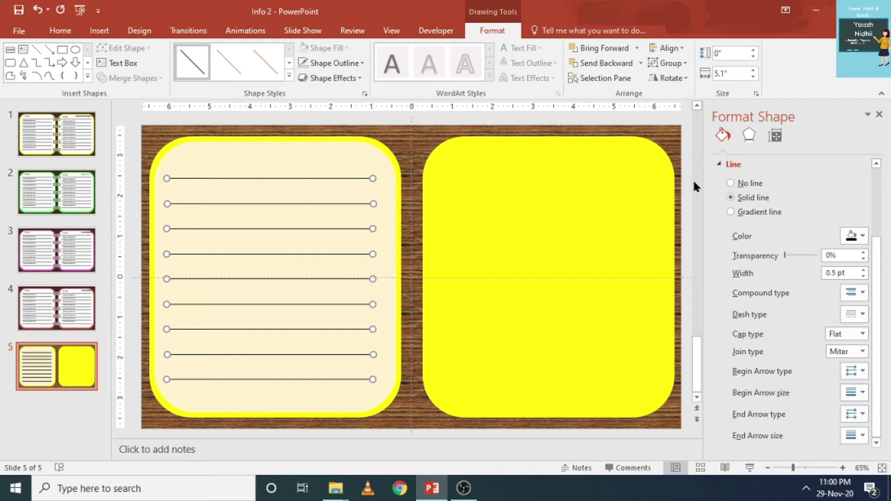
left_click_drag(308, 178, 315, 175)
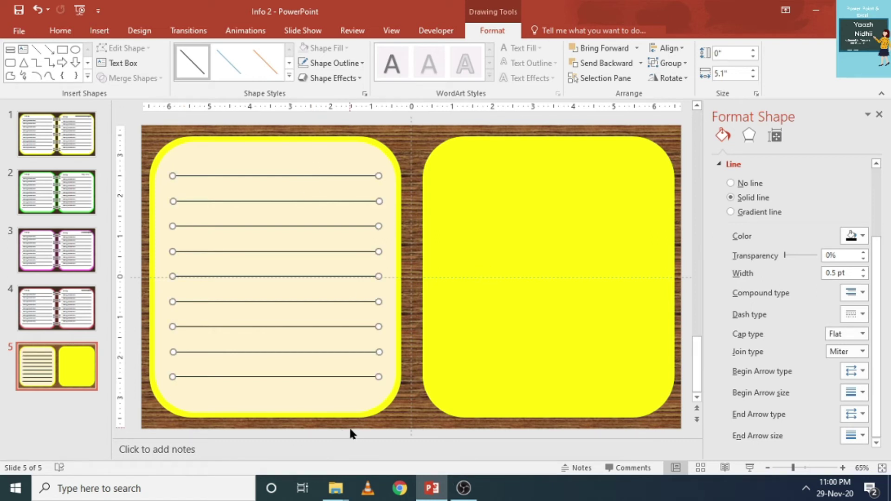
- Add a centred NOTES text box at the top of the left page above the lines
left_click(99, 35)
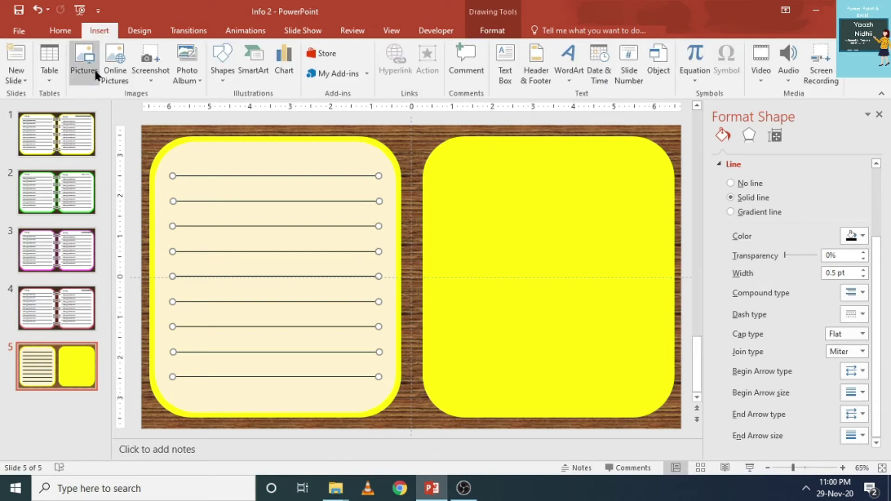
left_click(506, 80)
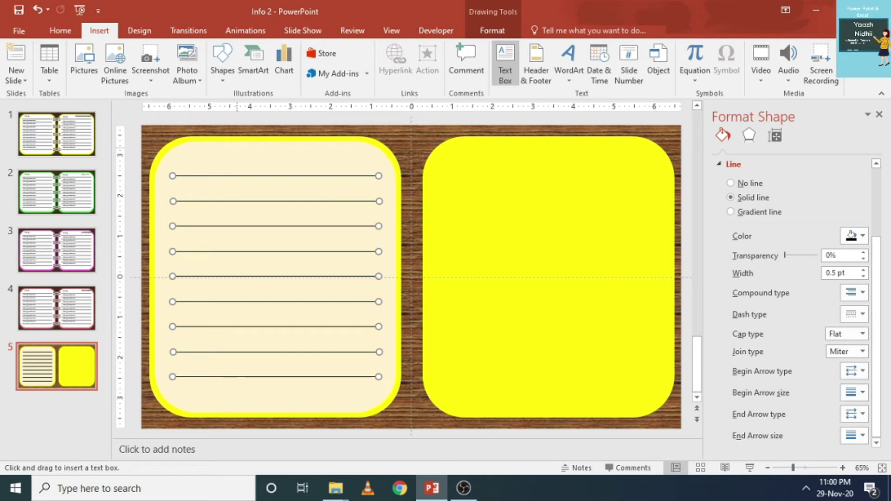
left_click_drag(238, 142, 302, 165)
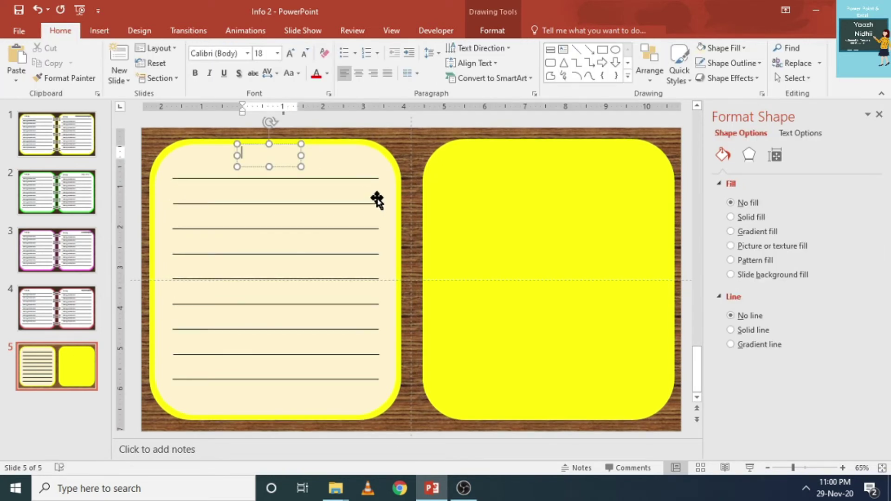
type("NOTES")
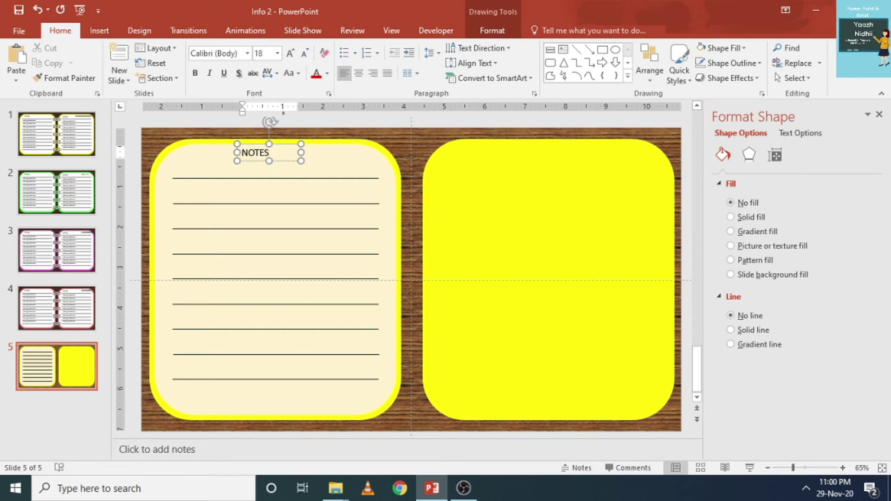
left_click(357, 73)
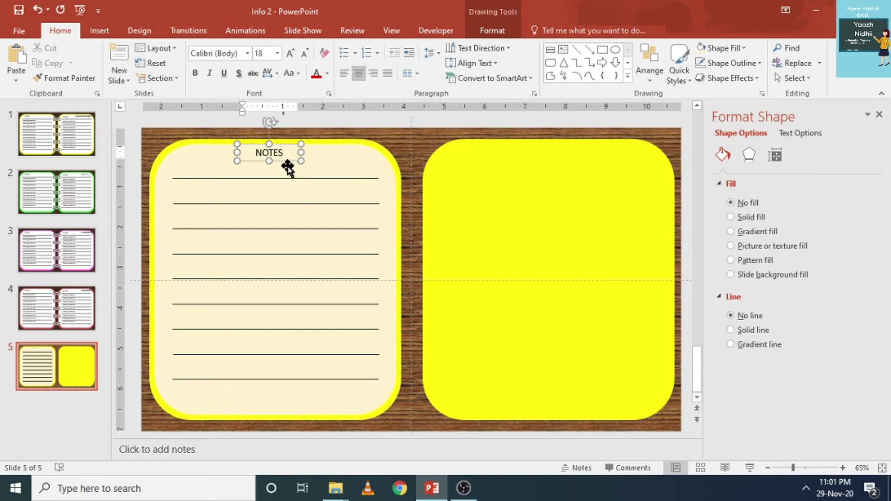
left_click_drag(288, 169, 293, 159)
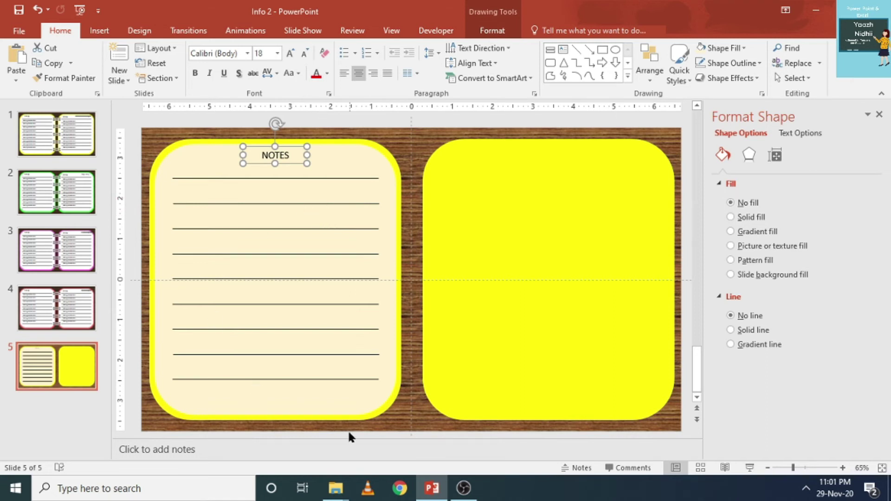
mouse_move(394, 425)
left_mouse_down()
mouse_move(146, 417)
mouse_move(154, 140)
left_mouse_up()
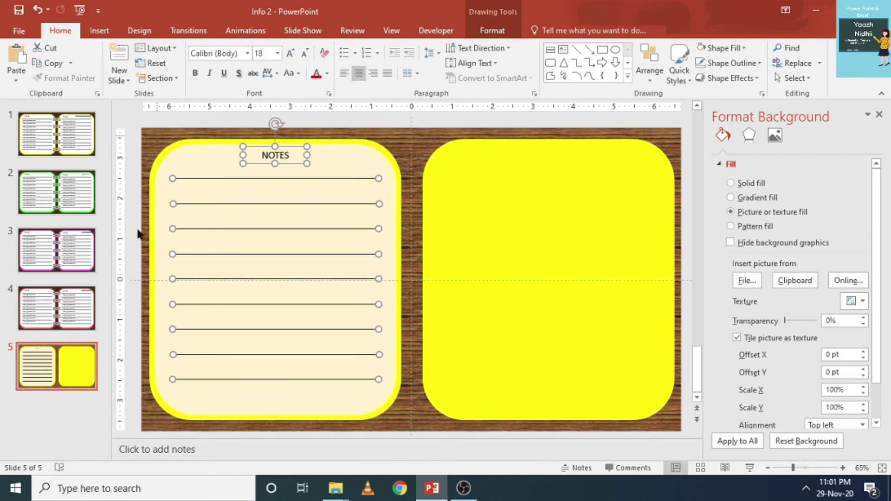
- Select the left page's NOTES heading, ruled lines and cream panel and Ctrl-drag a copy onto the right page
left_click(395, 432)
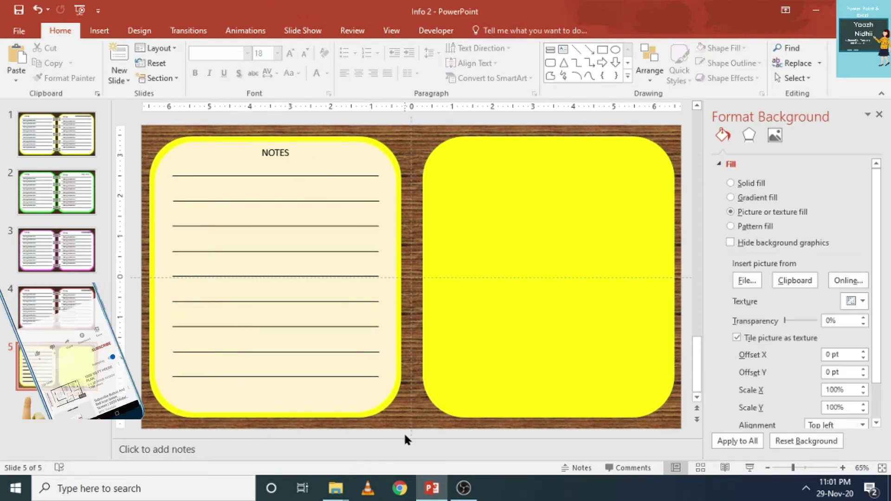
mouse_move(405, 435)
left_mouse_down()
mouse_move(146, 259)
mouse_move(158, 143)
left_mouse_up()
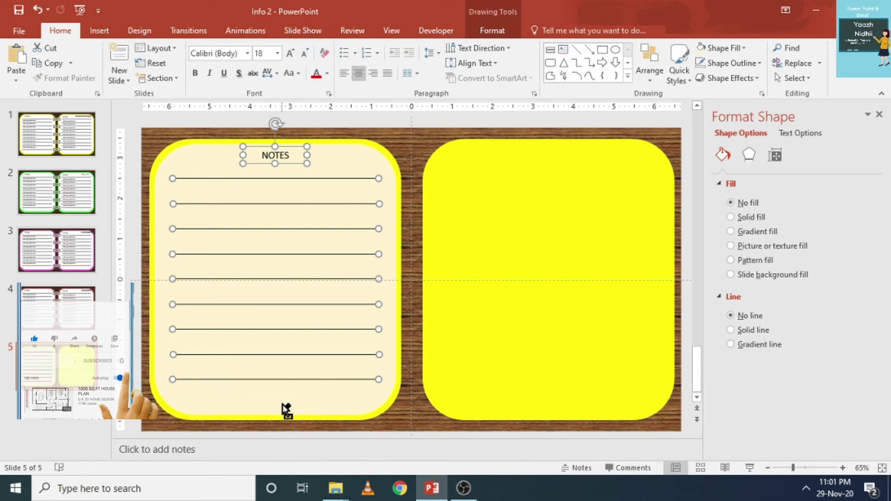
left_click(306, 413, "shift")
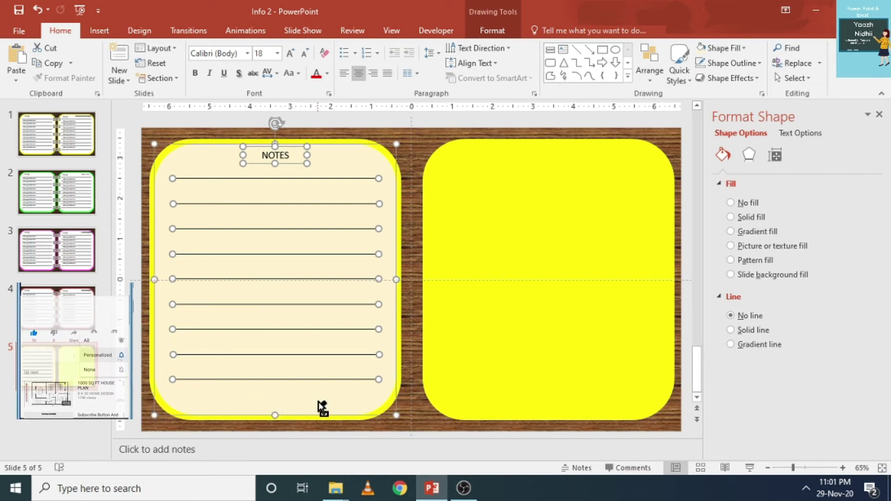
mouse_move(323, 402)
left_mouse_down()
mouse_move(494, 394)
mouse_move(591, 404)
left_mouse_up()
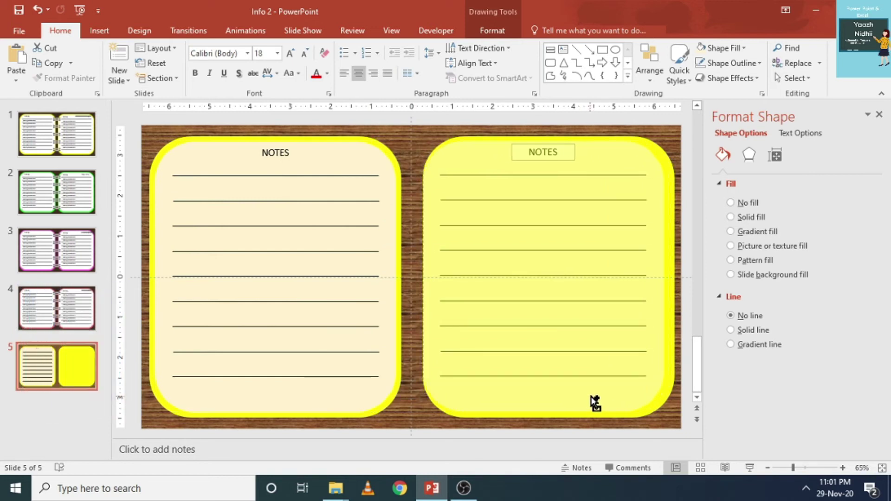
- Nudge and place the copied NOTES panel so the right yellow page matches the left
key("Up")
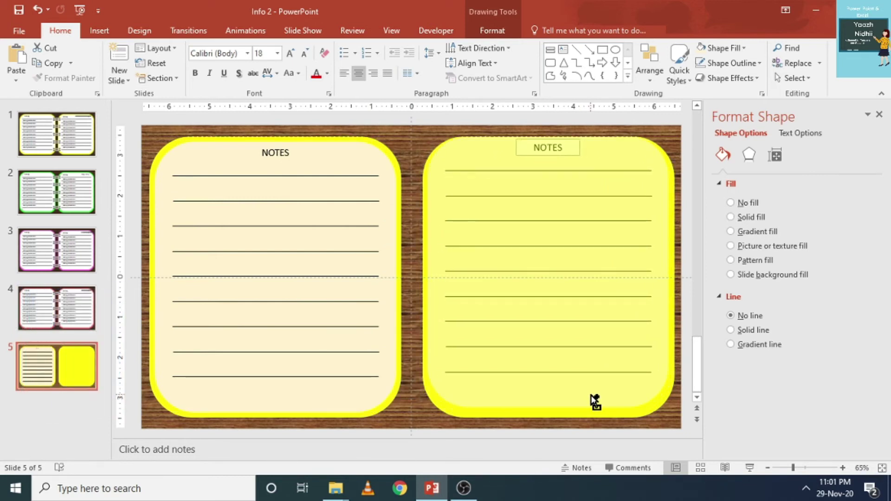
key("Down")
left_click_drag(596, 404, 579, 412)
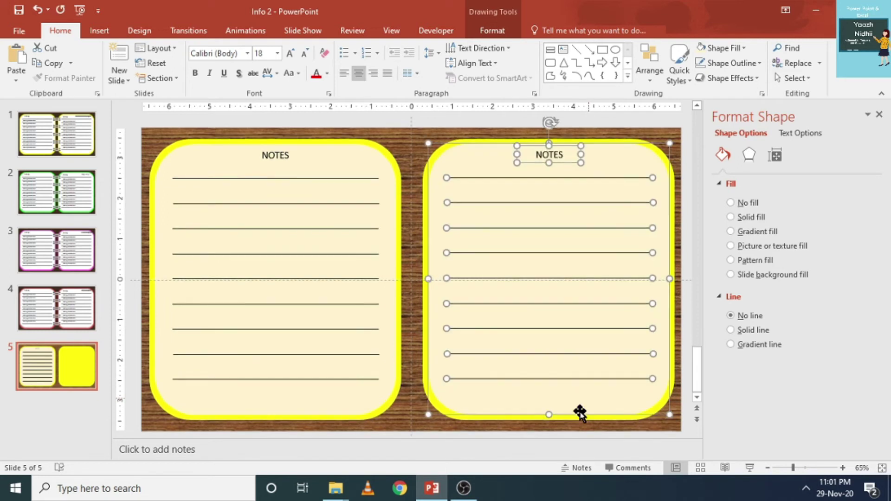
left_click(525, 409)
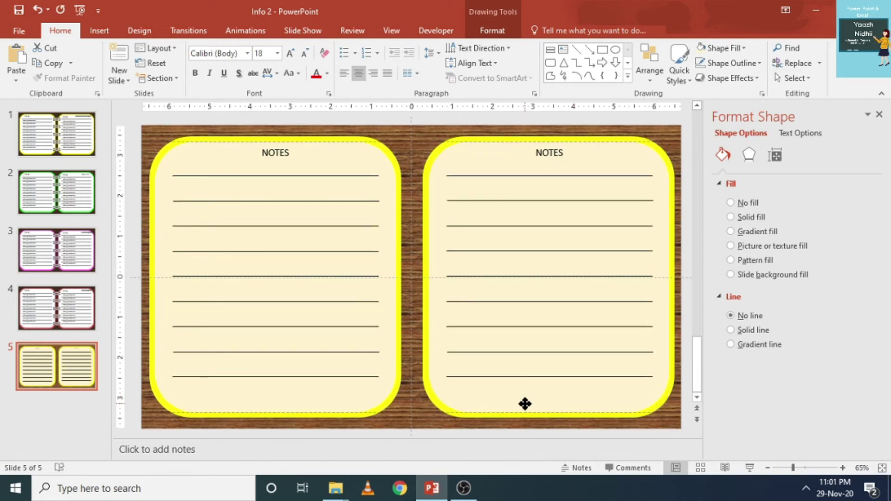
left_click(525, 405)
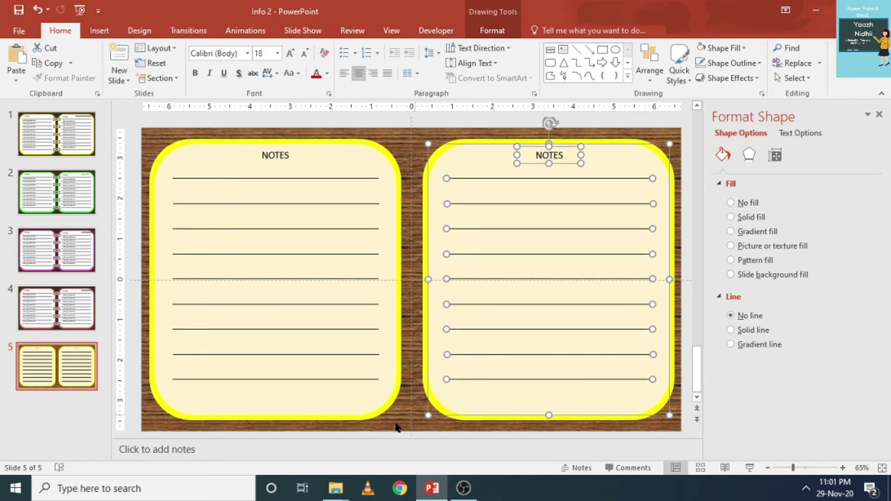
left_click(380, 445)
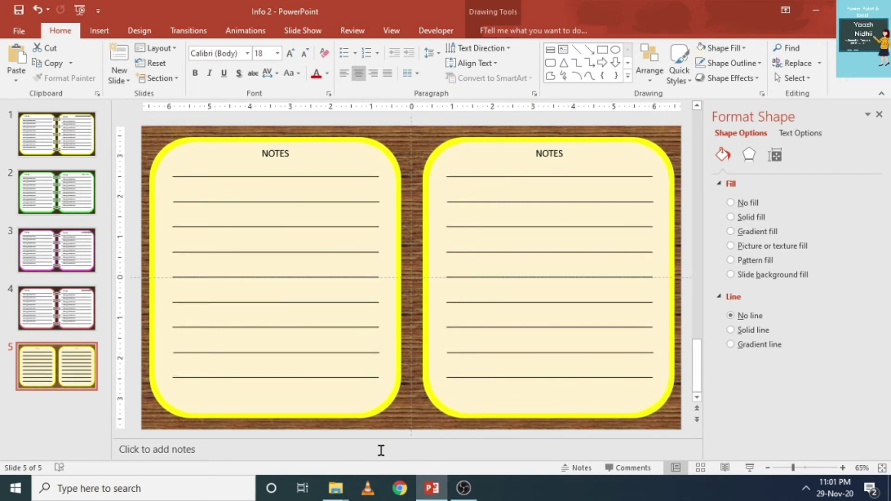
left_click(99, 31)
- Draw a new text box at the right page's top-right corner for the JAN 2021 label
left_click(506, 63)
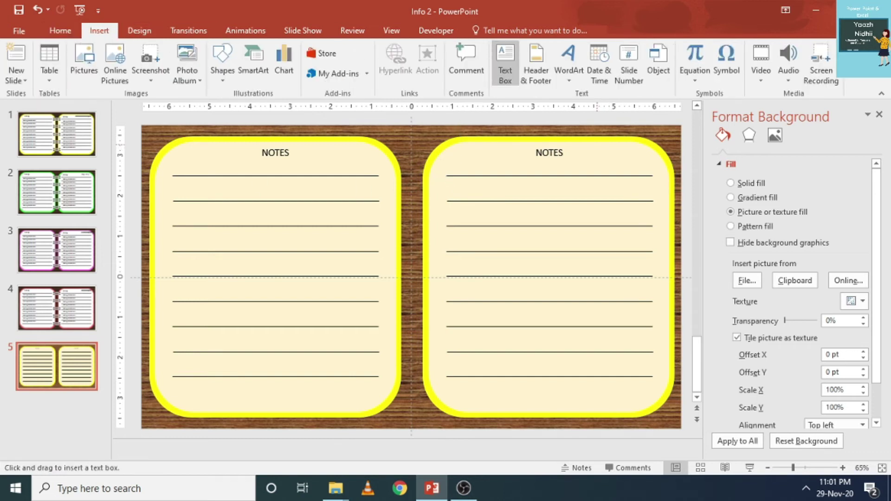
left_click_drag(597, 144, 646, 168)
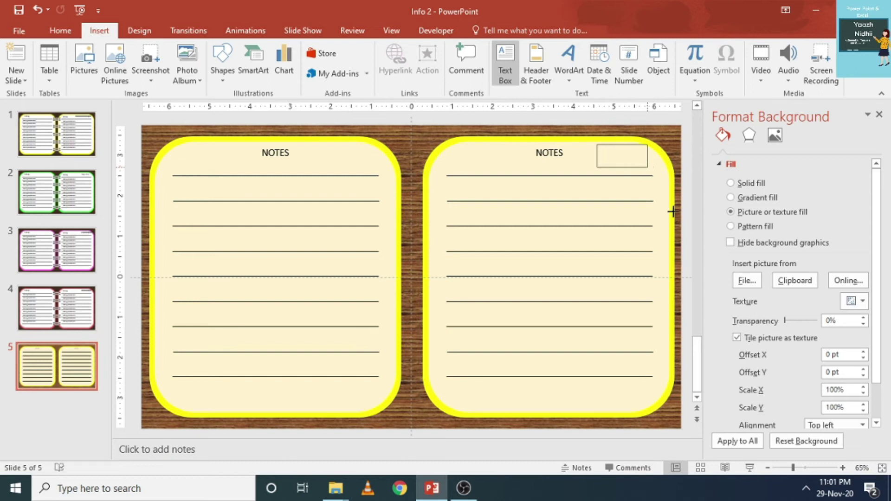
type("JAN 2021")
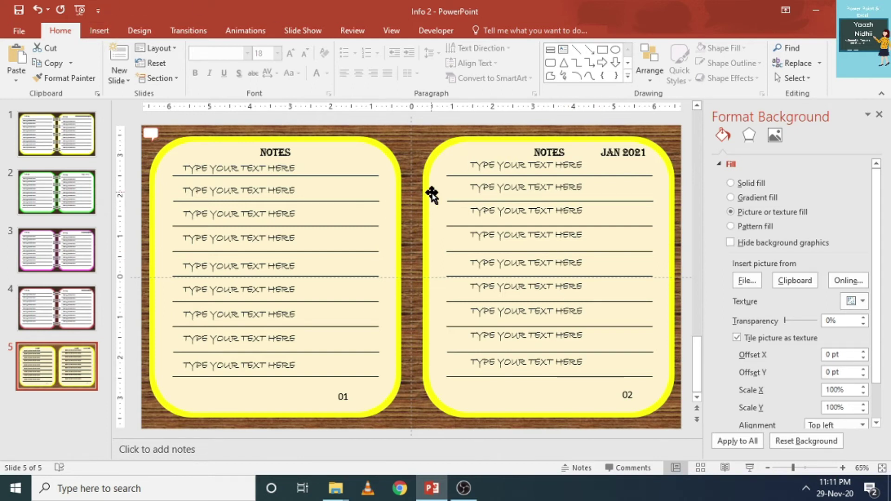
- Insert an Equal (equation) shape drawn across the gap between the two pages near the top
left_click(99, 31)
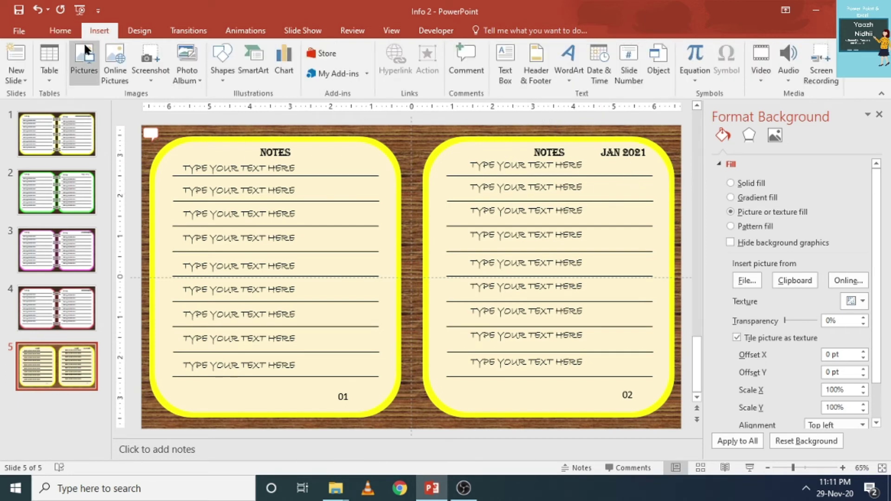
left_click(225, 80)
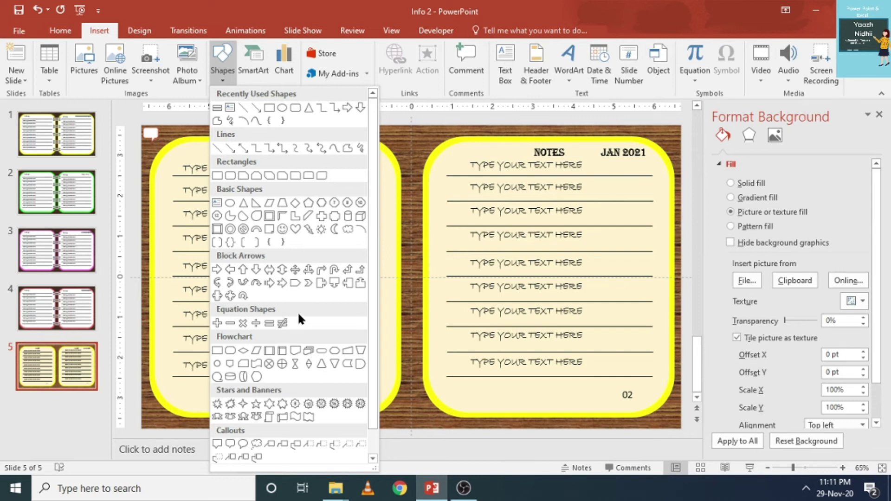
left_click(269, 322)
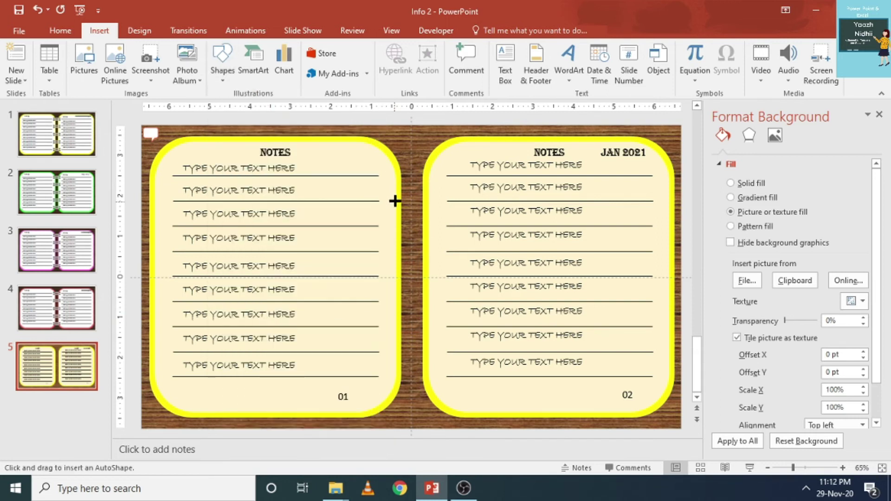
mouse_move(396, 198)
left_mouse_down()
mouse_move(427, 232)
mouse_move(402, 198)
mouse_move(449, 203)
mouse_move(414, 202)
left_mouse_up()
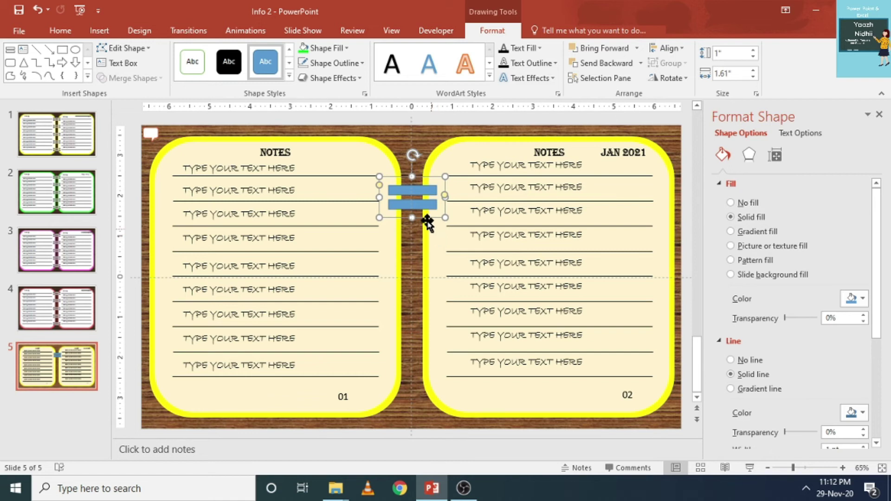
- Give the ring a gradient fill with four stops (one added at 72%, second at 34%) running horizontally at 0°
left_click(346, 48)
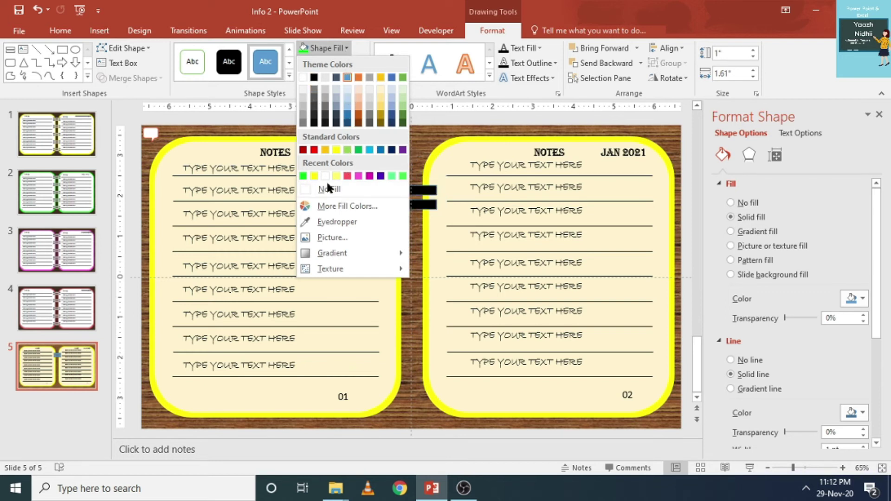
mouse_move(332, 253)
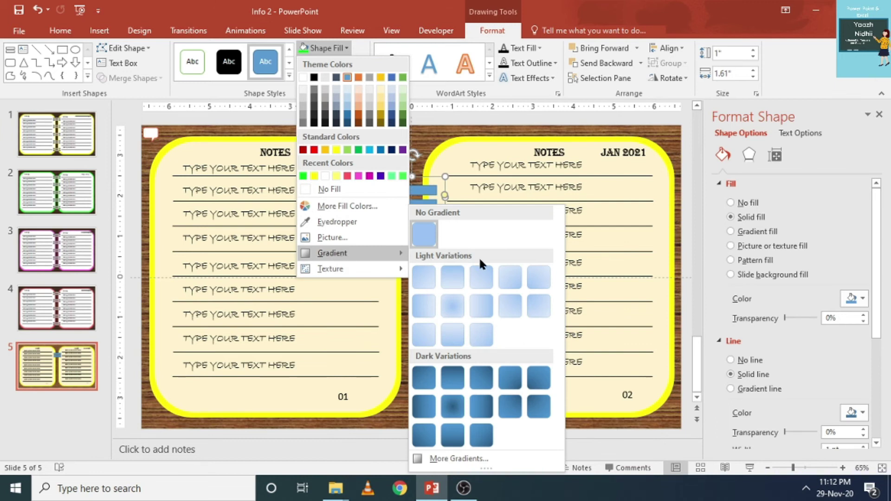
left_click(450, 381)
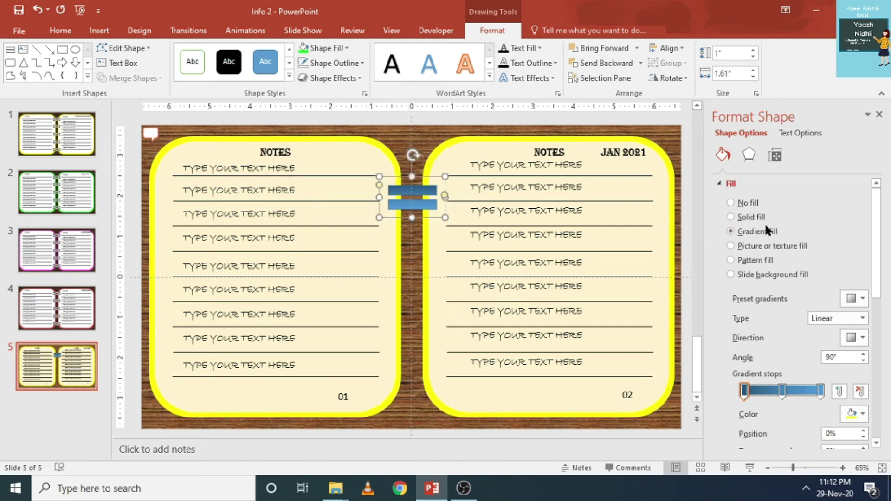
left_click_drag(783, 392, 776, 395)
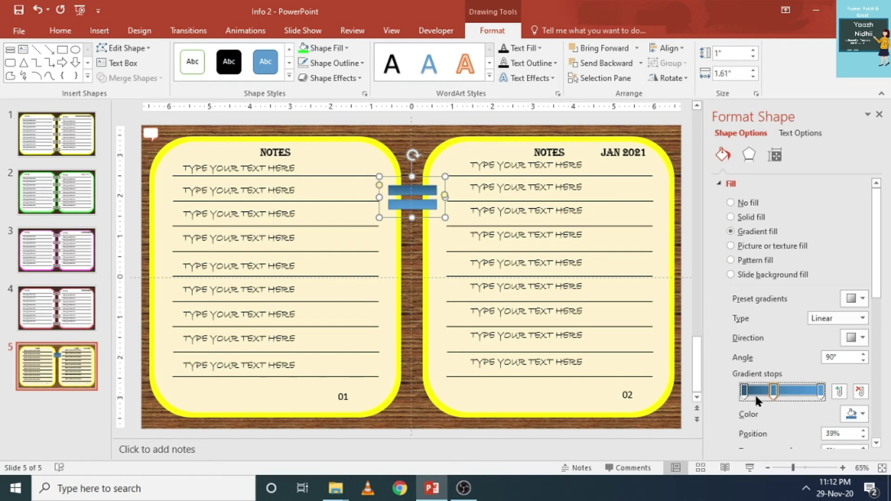
left_click(799, 392)
left_click_drag(774, 392, 796, 394)
left_click(851, 339)
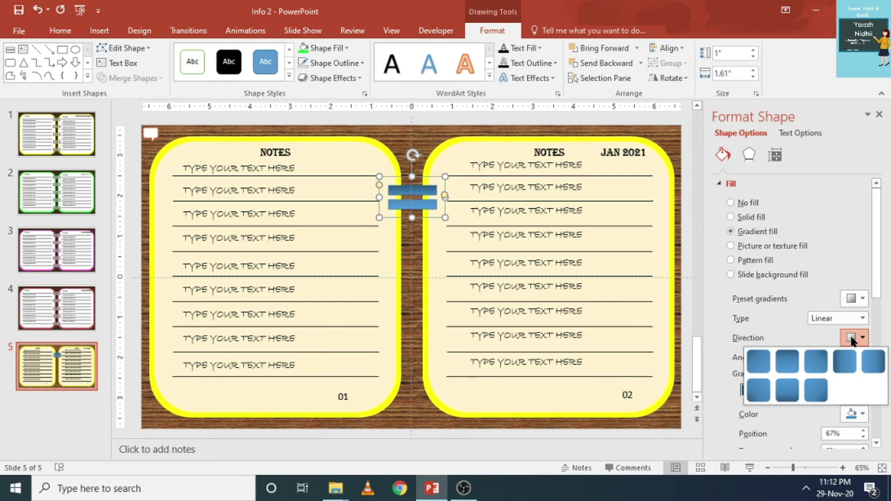
left_click(836, 359)
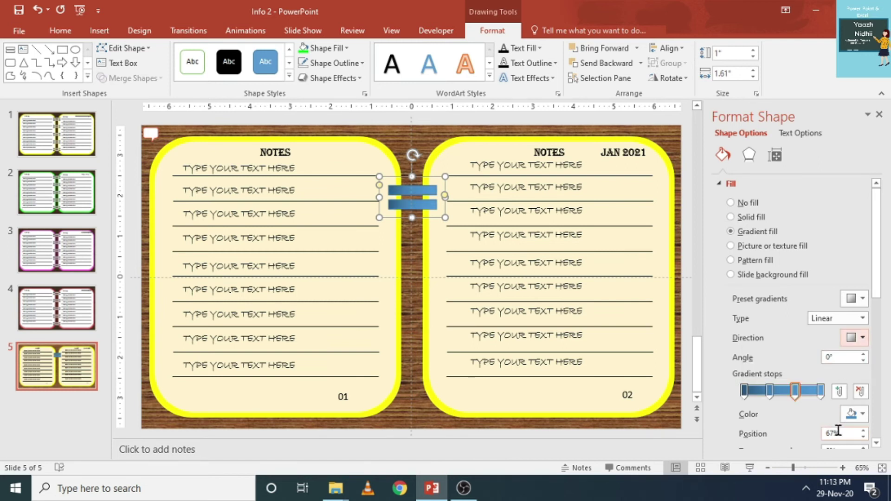
- Colour the gradient stops black, light gray, light gray, black for a metallic silver look
left_click(745, 393)
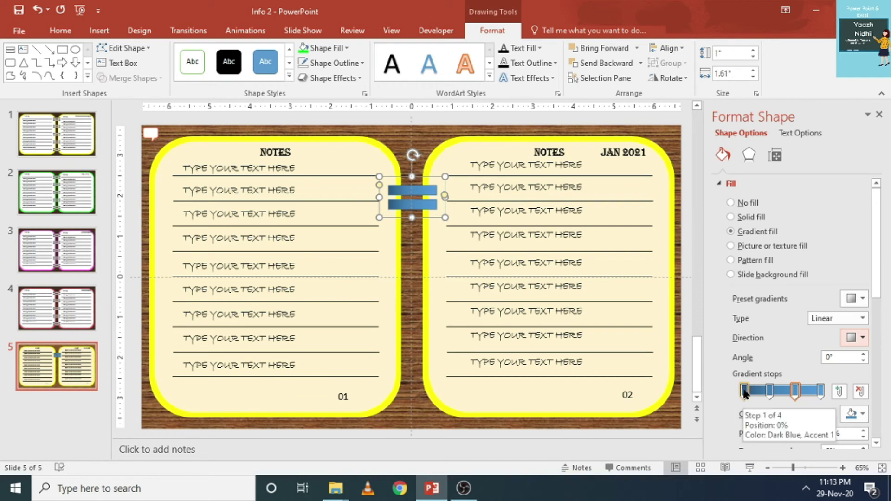
left_click(856, 414)
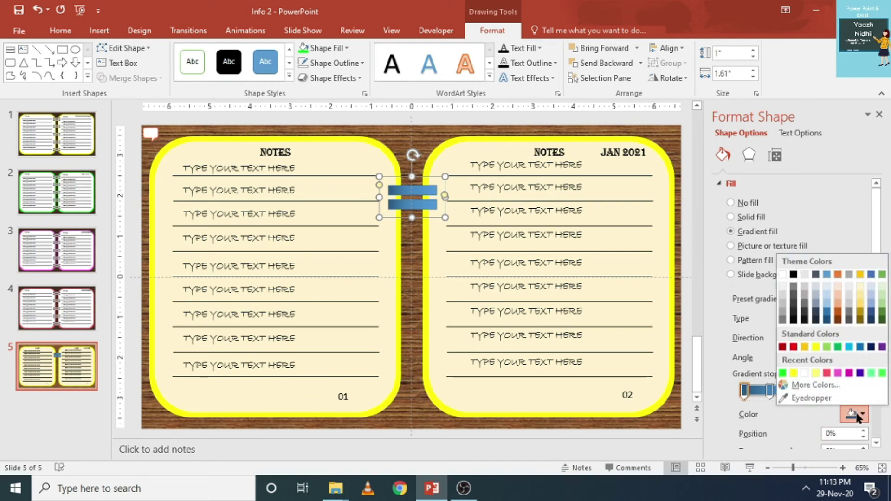
left_click(795, 276)
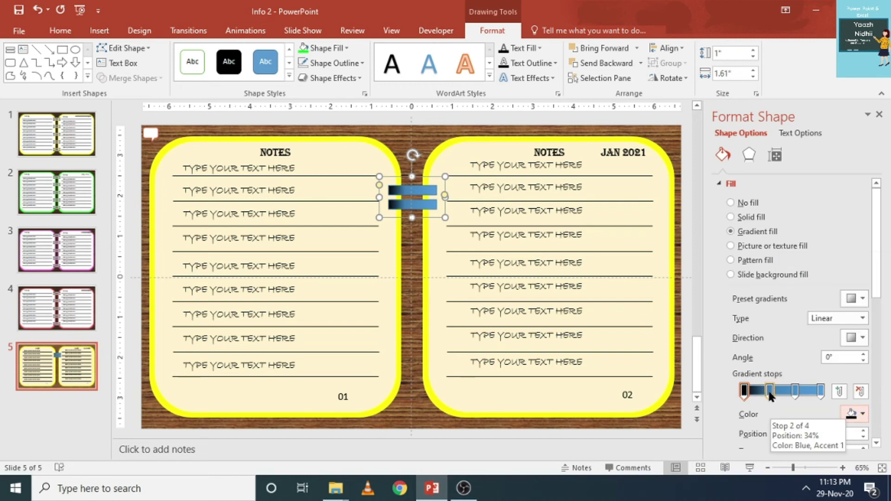
left_click(771, 394)
left_click(853, 413)
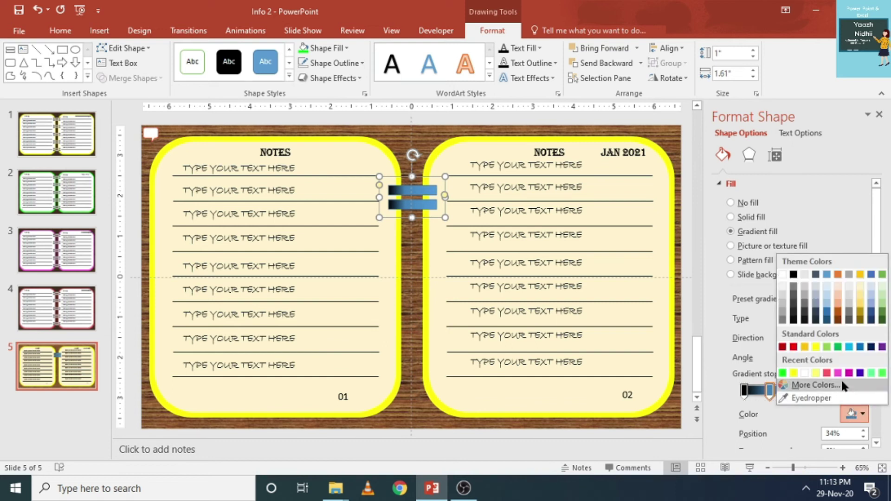
left_click(807, 270)
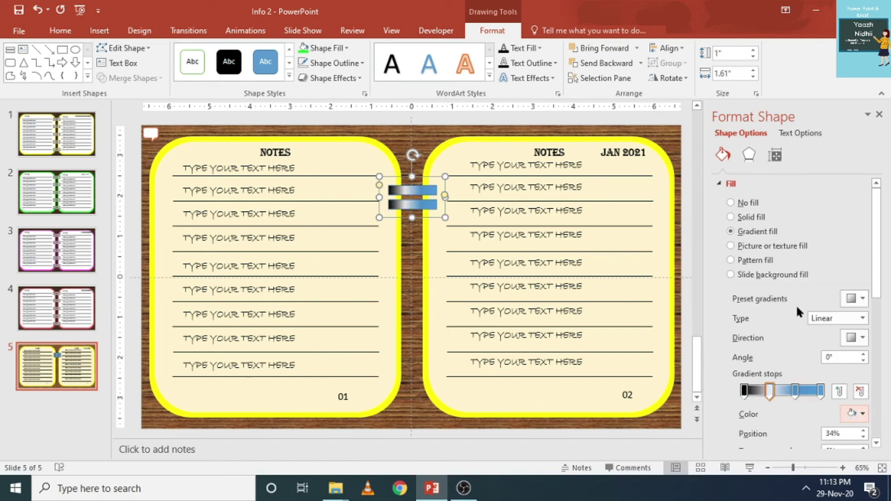
left_click(796, 390)
left_click(851, 414)
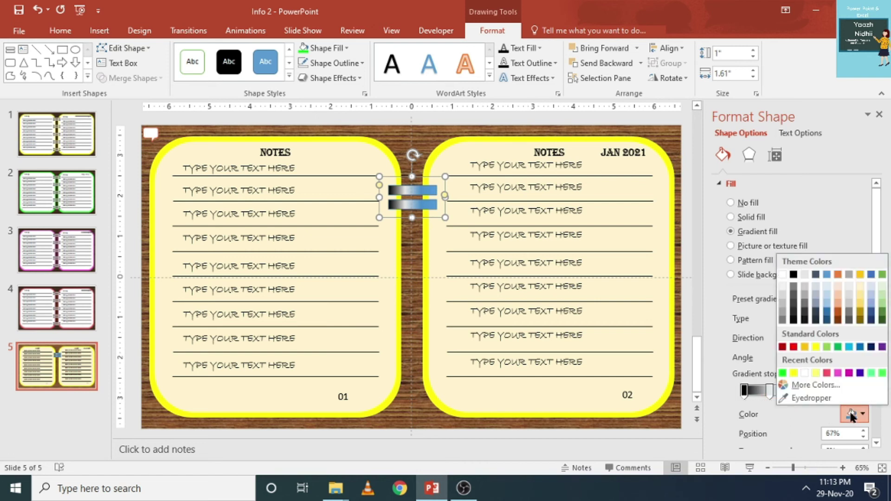
left_click(806, 272)
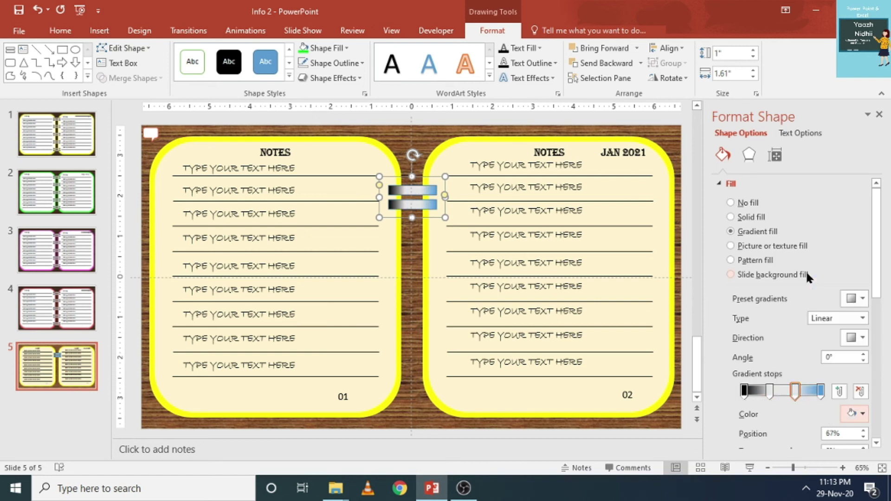
left_click(821, 391)
left_click(852, 414)
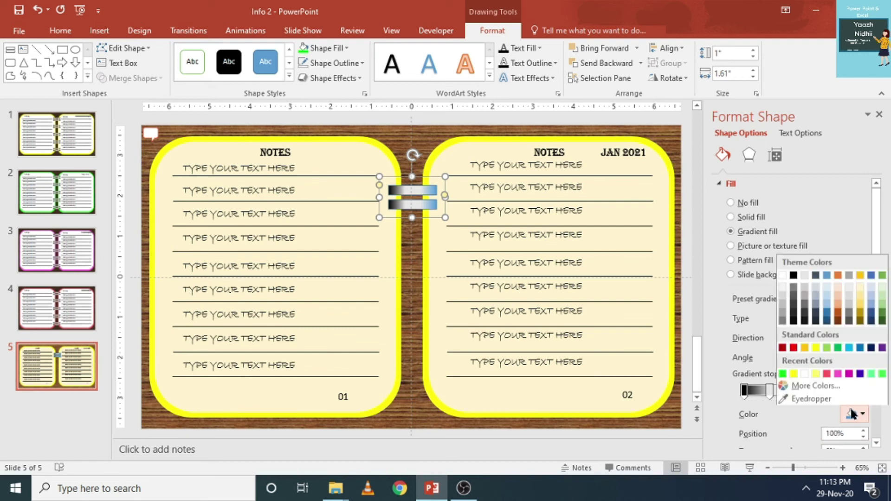
left_click(794, 275)
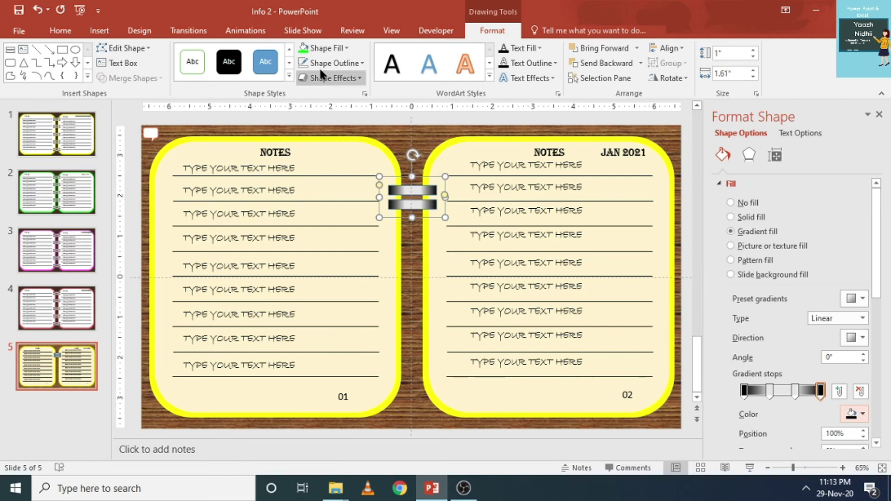
- Remove the ring's outline and Ctrl-drag duplicate rings further down the spine
left_click(346, 67)
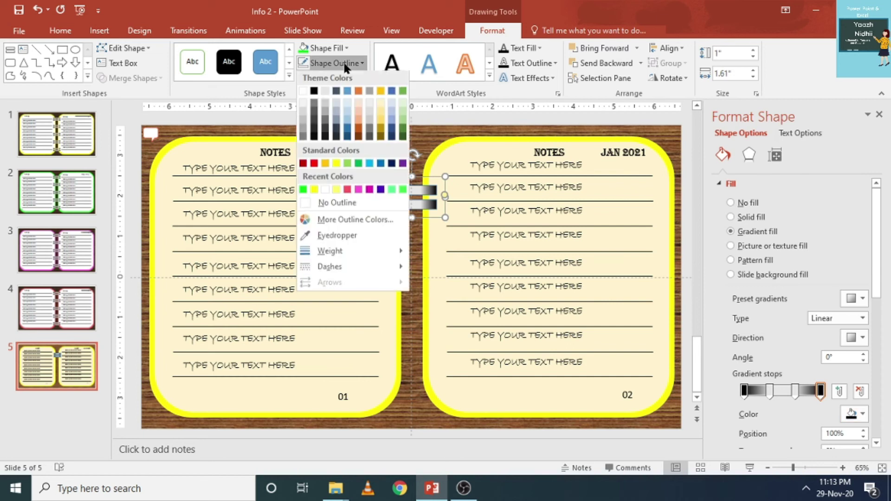
left_click(337, 204)
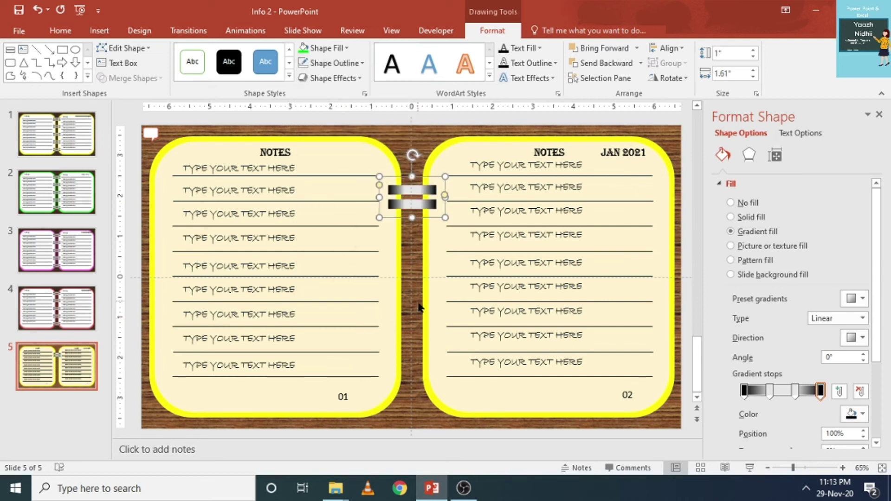
left_click_drag(419, 202, 420, 289)
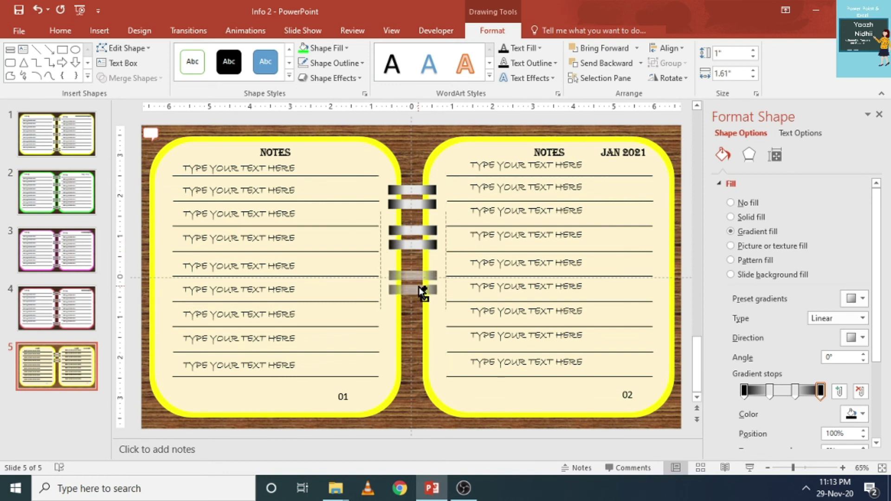
mouse_move(419, 287)
left_mouse_down()
mouse_move(411, 345)
mouse_move(415, 337)
mouse_move(420, 373)
left_mouse_up()
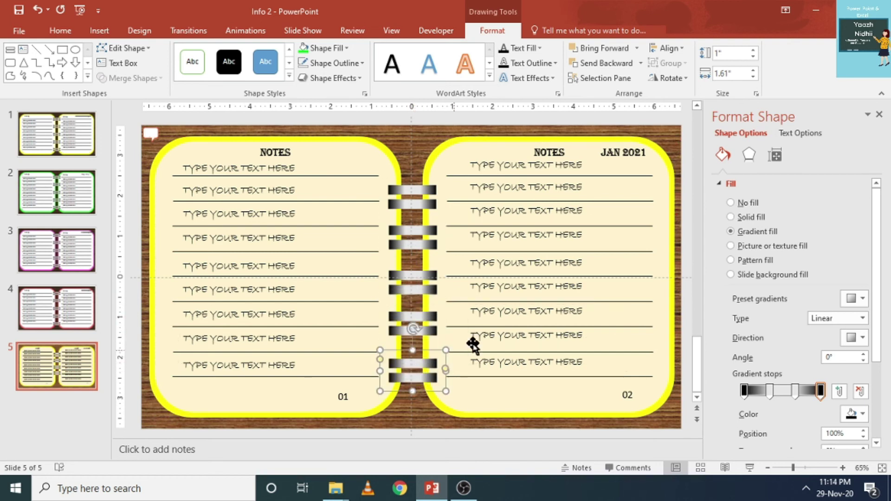
left_click(457, 432)
scroll(388, 354, "down", 3, "ctrl")
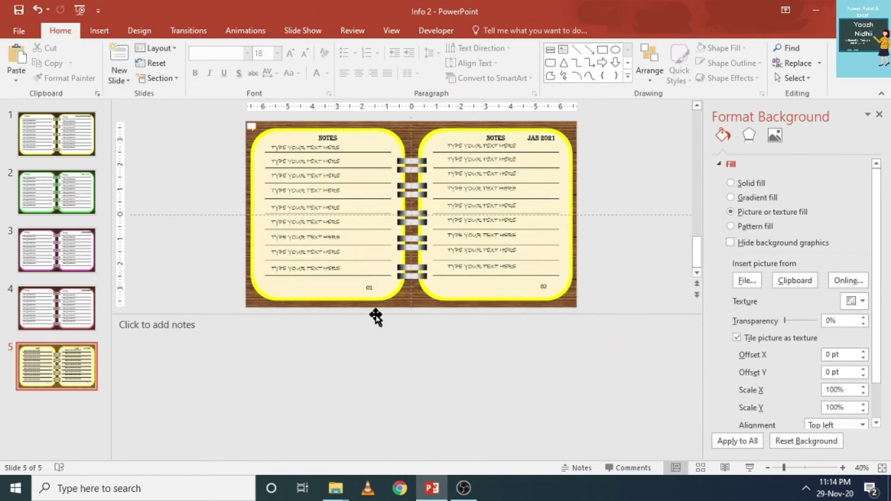
scroll(376, 318, "up", 2, "ctrl")
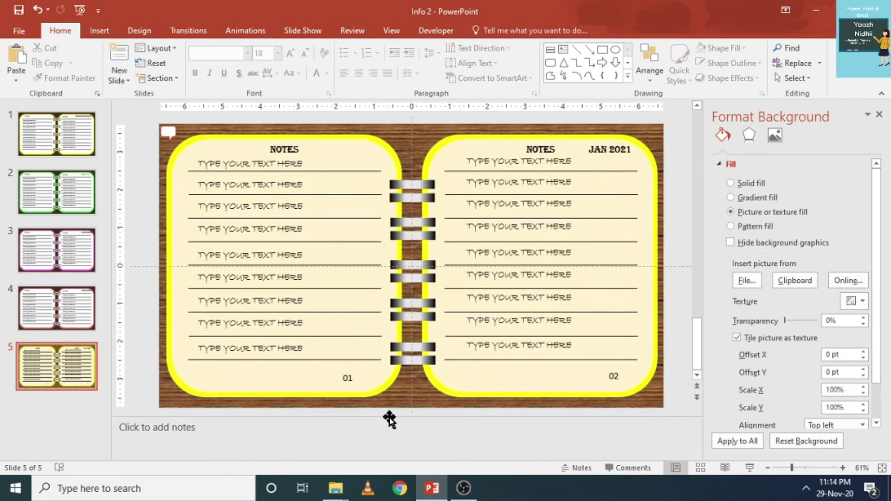
- Marquee-select all the spine rings and distribute them vertically so they are evenly spaced
left_click_drag(444, 406, 378, 160)
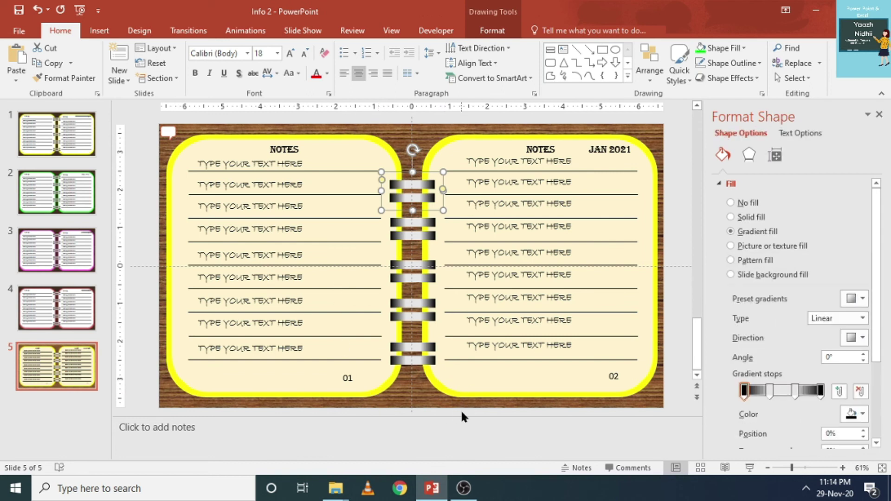
left_click_drag(462, 411, 368, 149)
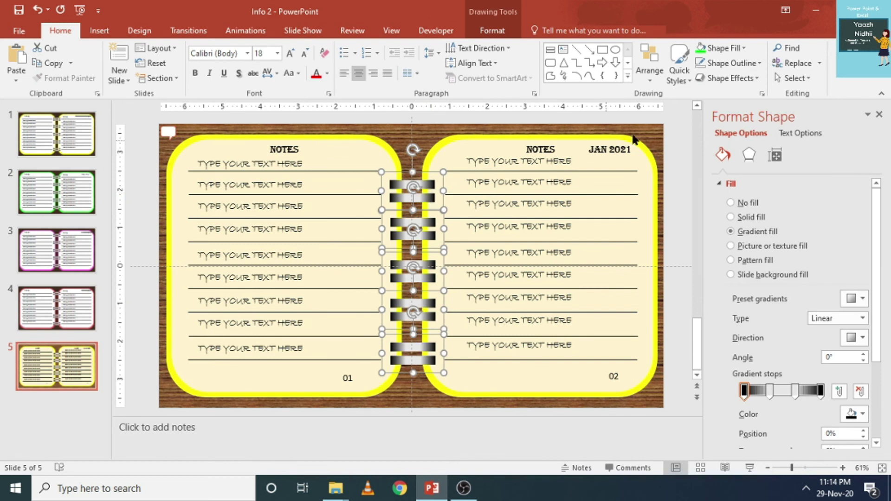
left_click(651, 71)
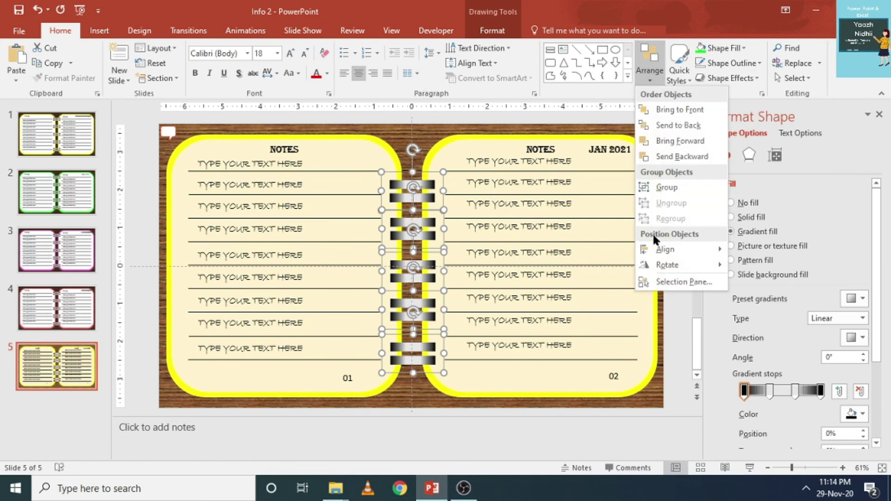
mouse_move(665, 250)
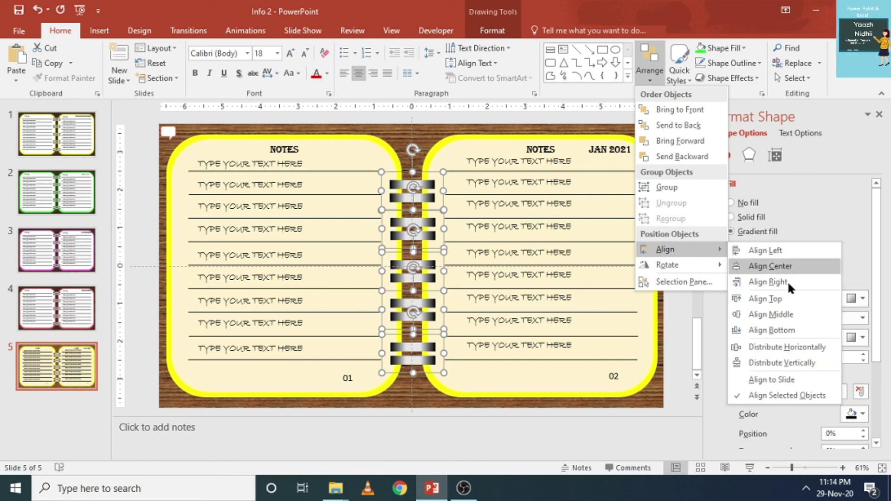
left_click(782, 363)
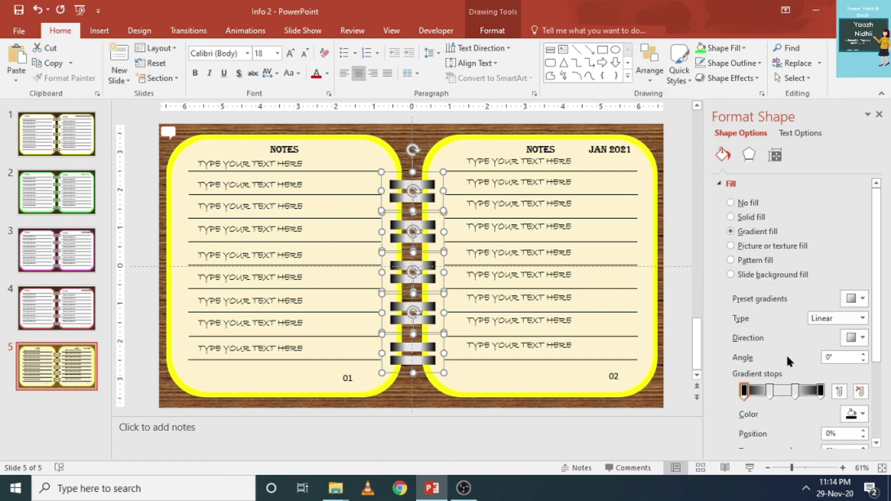
left_click(430, 178)
- Shift the right notebook page slightly lower
left_click(429, 178)
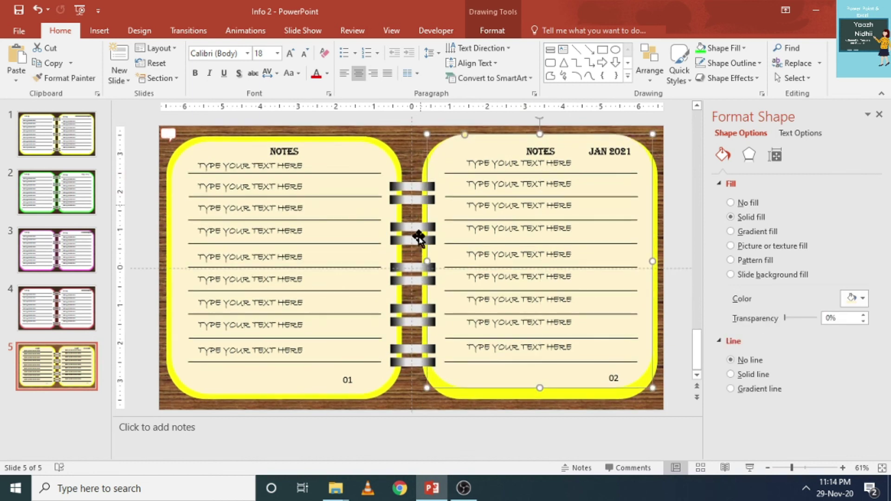
left_click_drag(450, 355, 453, 353)
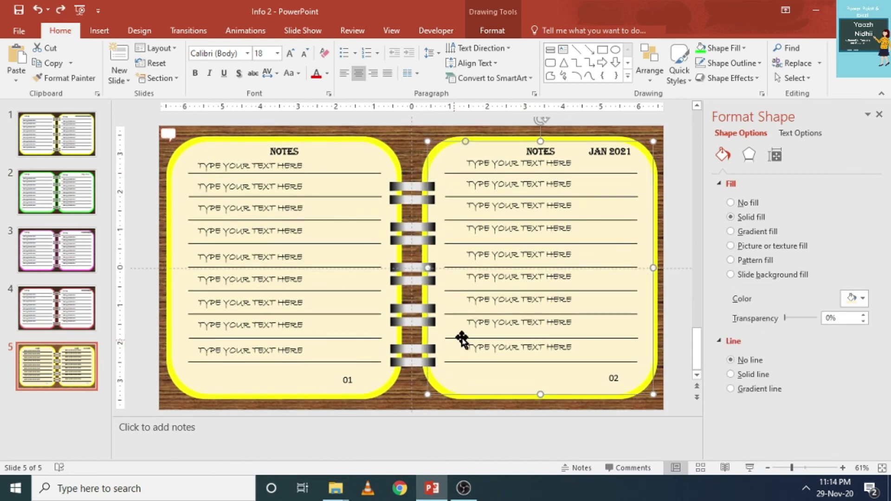
- Select every ring pair along the spine and move the whole set up slightly
left_click(417, 361)
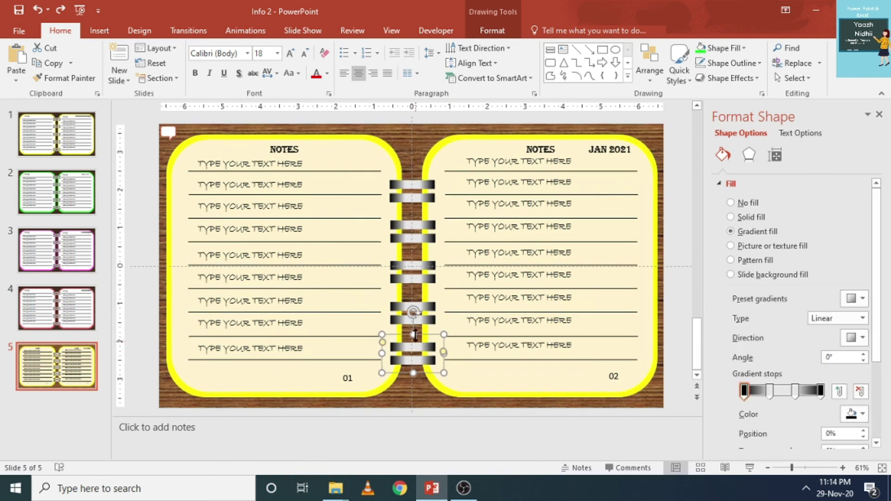
left_click(429, 322)
left_click(411, 338)
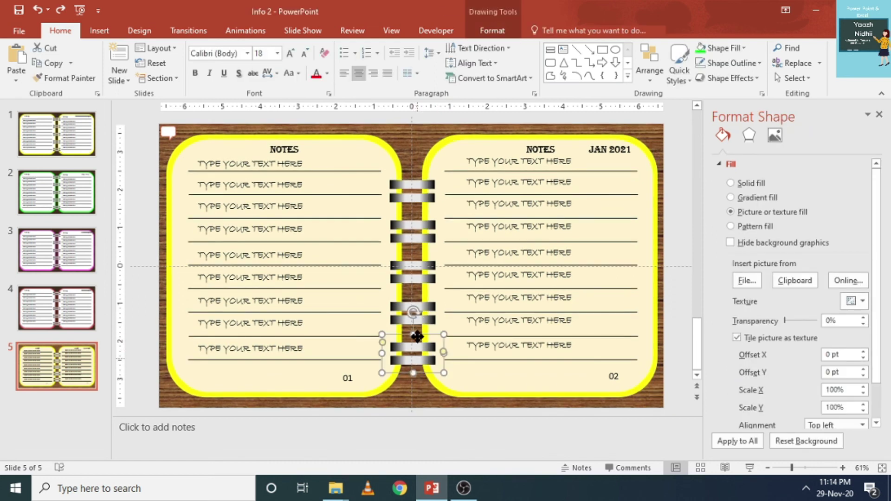
left_click(400, 308, "ctrl")
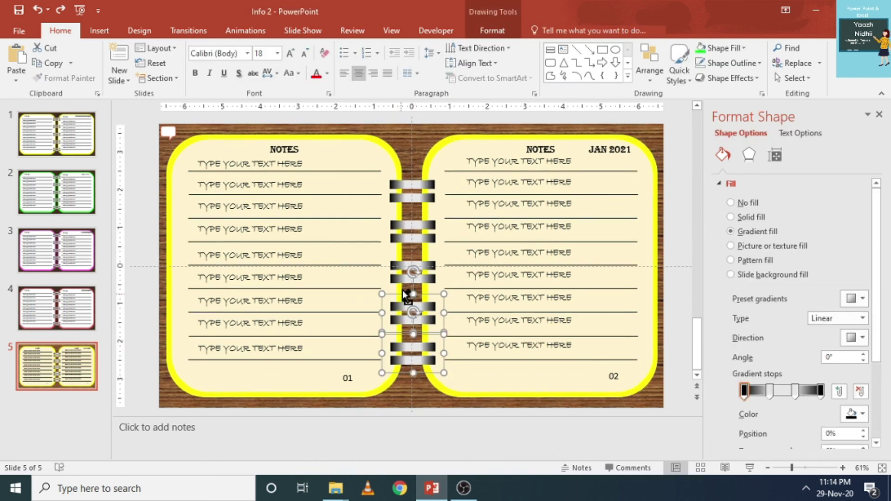
left_click(403, 266, "ctrl")
left_click(403, 229, "ctrl")
left_click(400, 189, "ctrl")
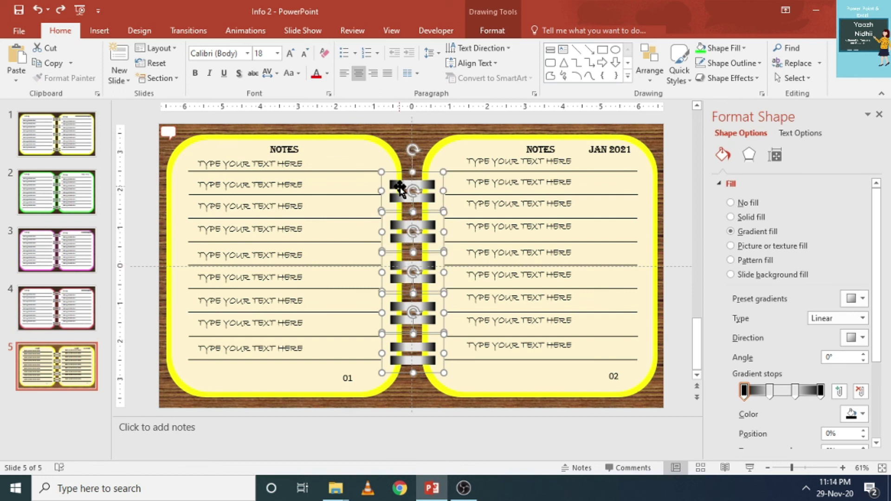
left_click_drag(398, 186, 399, 186)
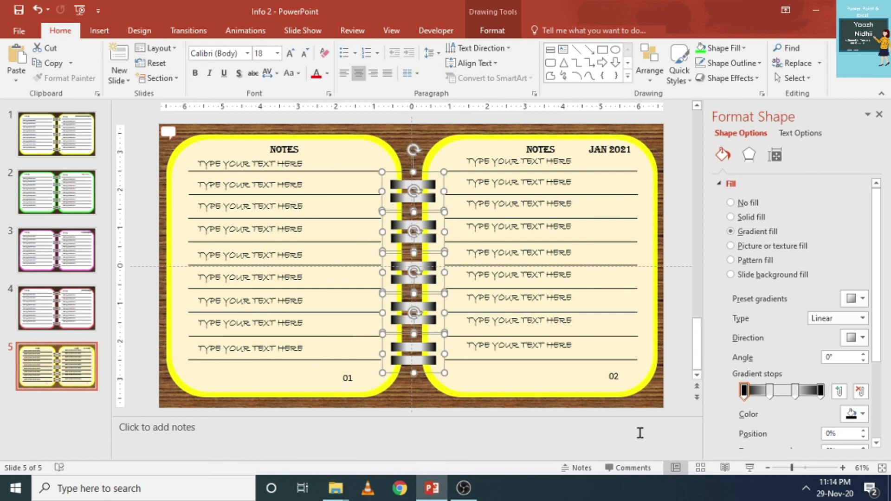
left_click(680, 399)
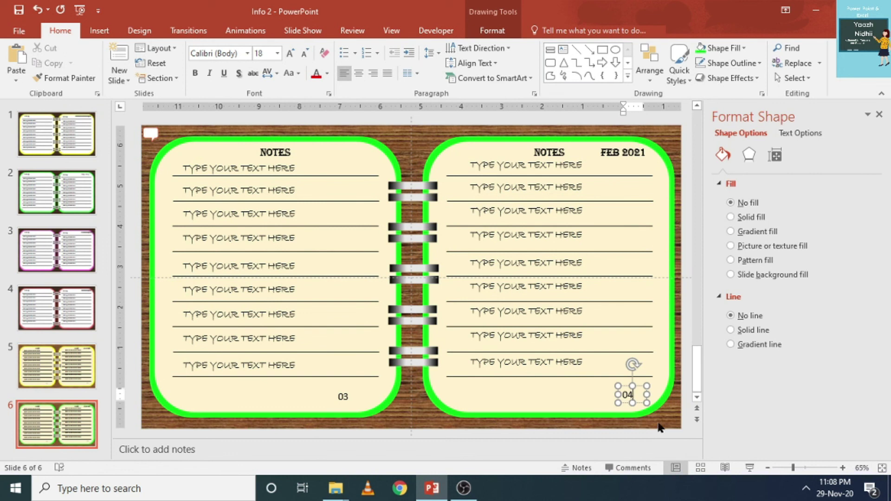
- Show the yellow JAN 2021 slide, then switch to the green FEB 2021 slide with pages 03 and 04
left_click(77, 359)
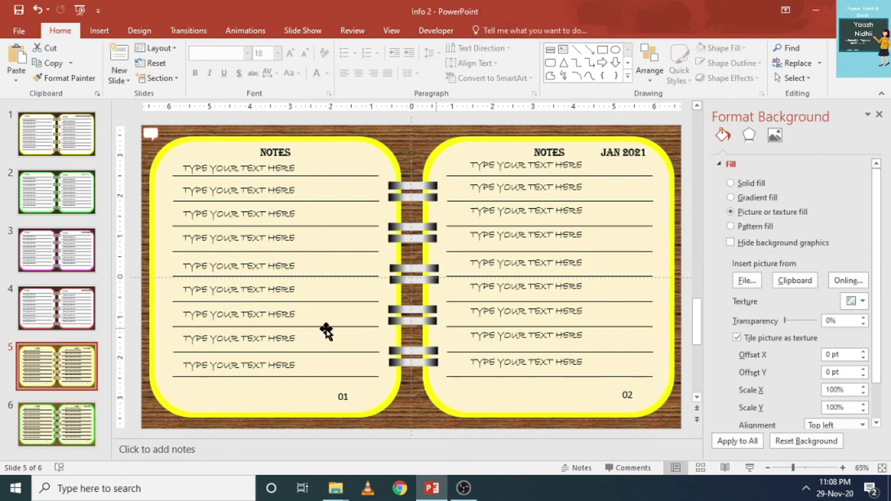
left_click(68, 426)
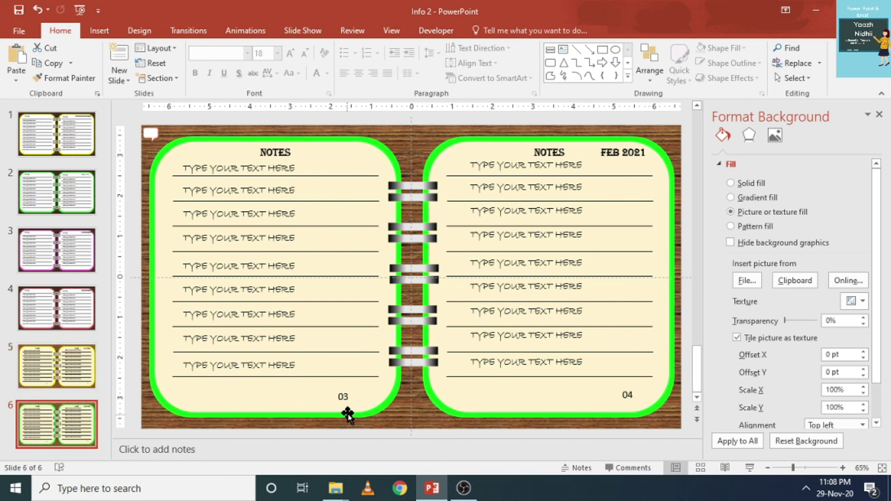